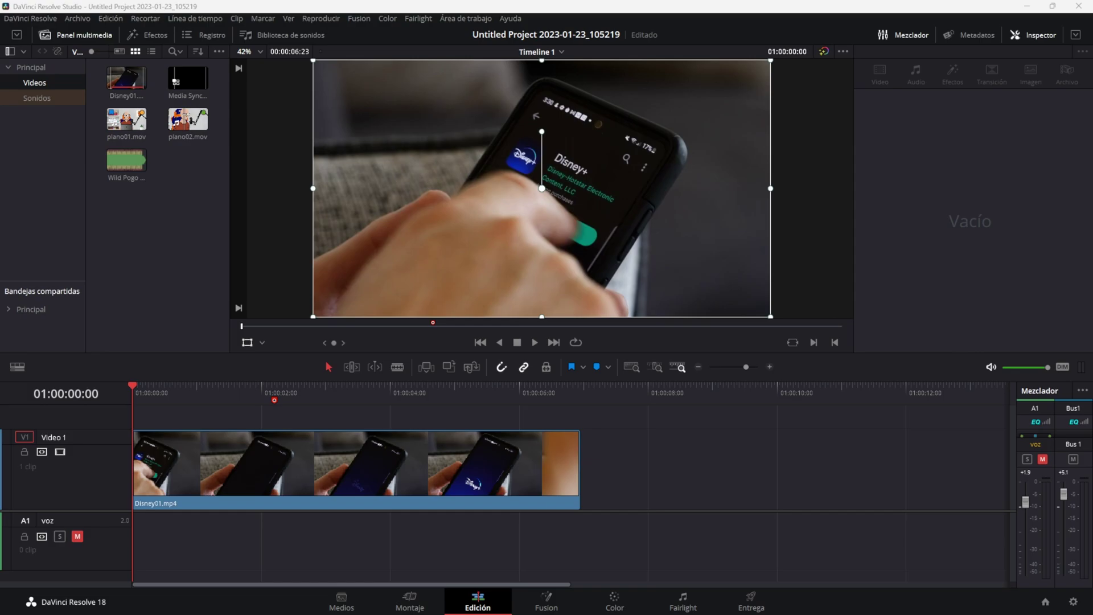
# - Select Disney01.mp4 on V1 in the Inspector and return the playhead to its first frame
pyautogui.click(197, 389)
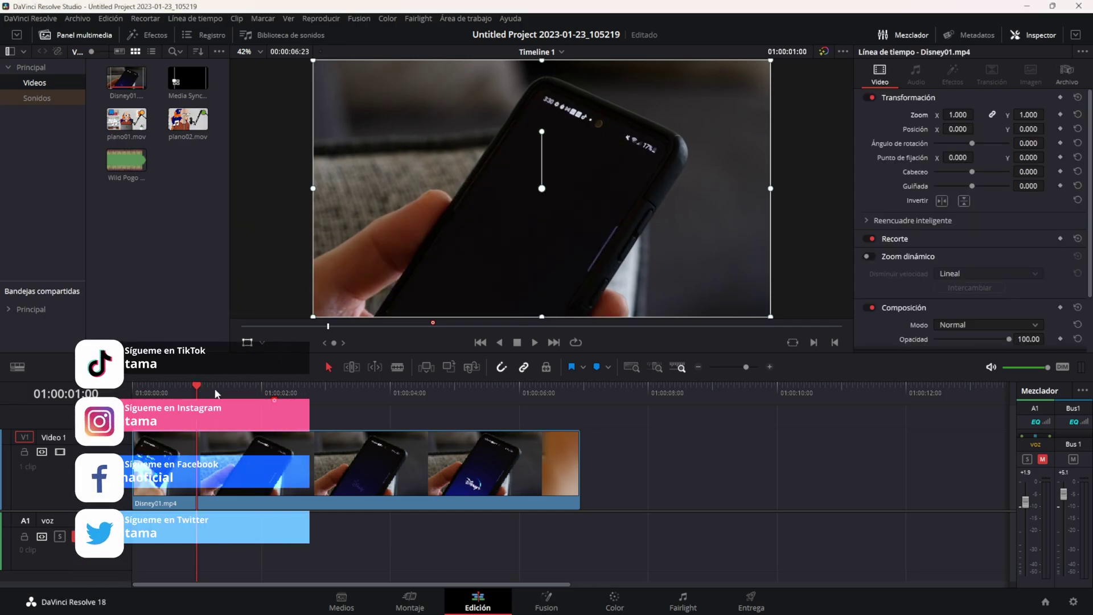
pyautogui.moveTo(199, 392)
pyautogui.mouseDown()
pyautogui.moveTo(137, 389)
pyautogui.moveTo(345, 394)
pyautogui.moveTo(135, 378)
pyautogui.mouseUp()
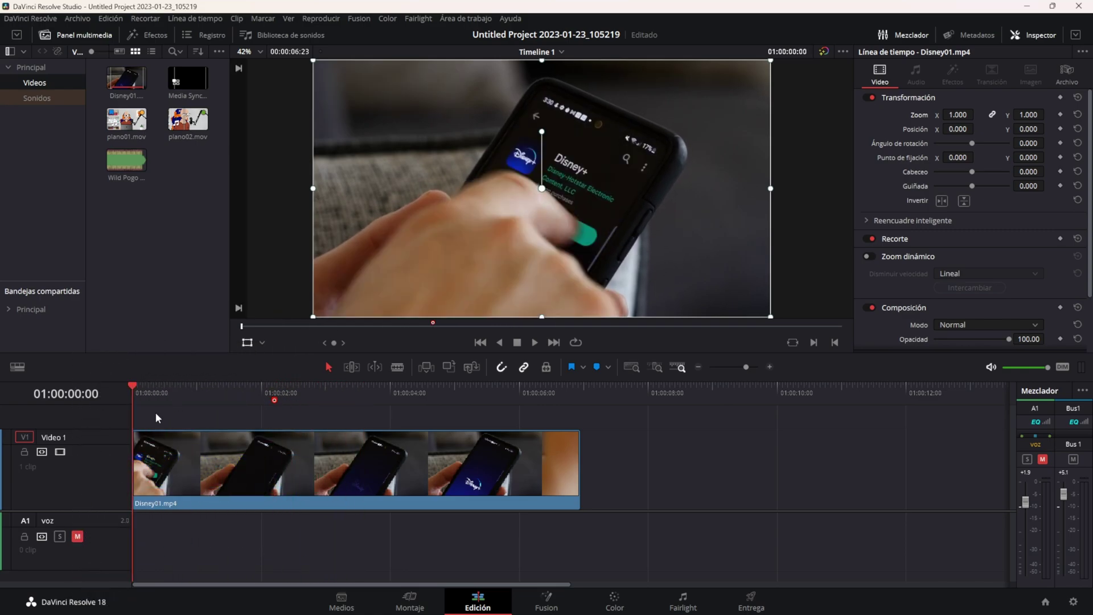
pyautogui.click(152, 448)
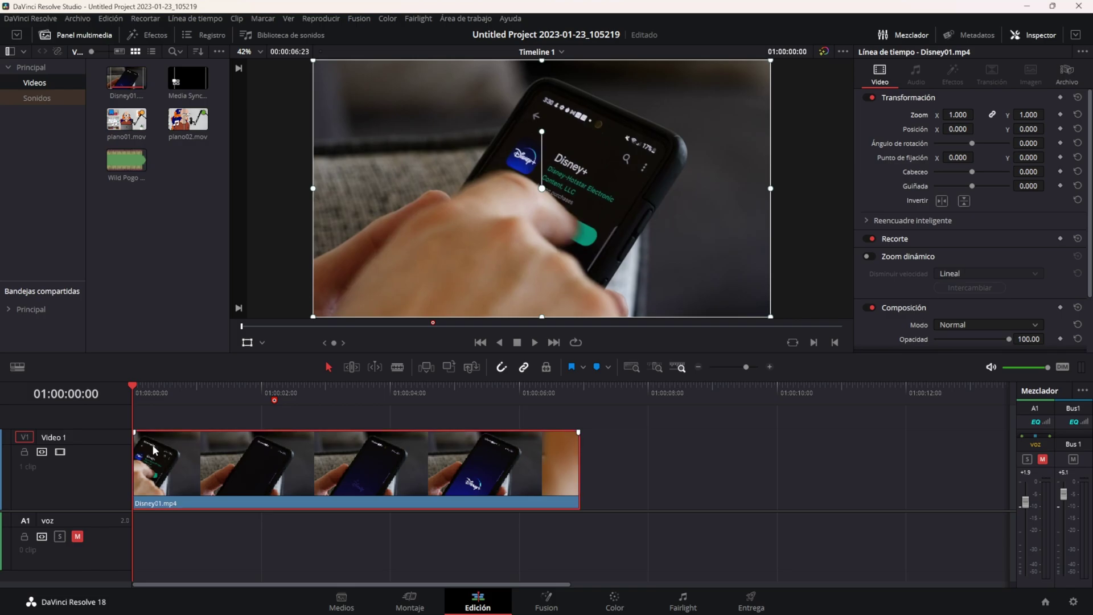
pyautogui.click(1035, 37)
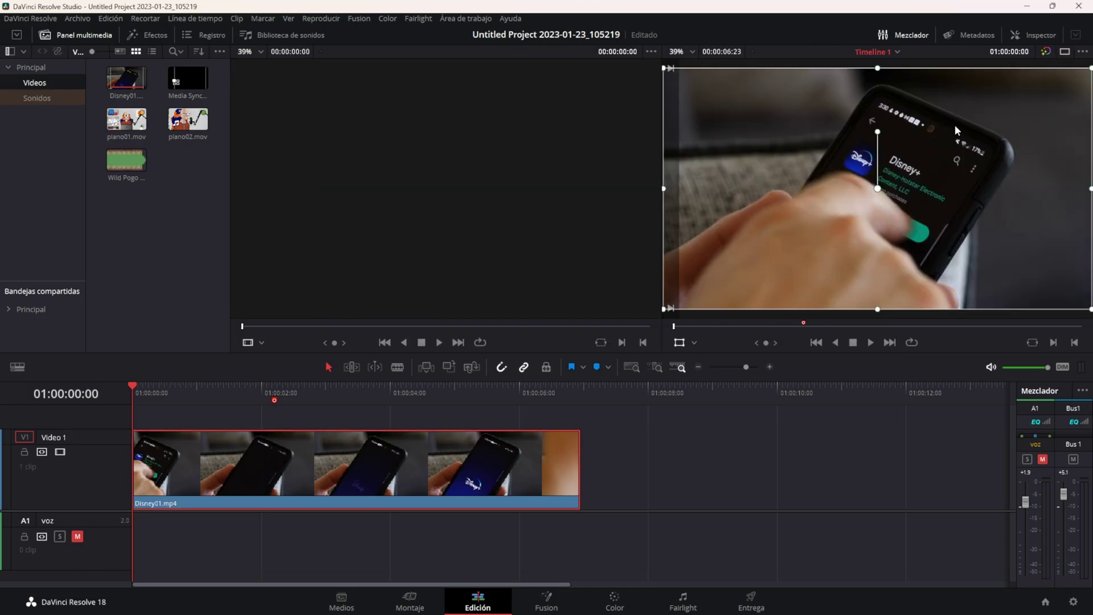
pyautogui.click(1024, 35)
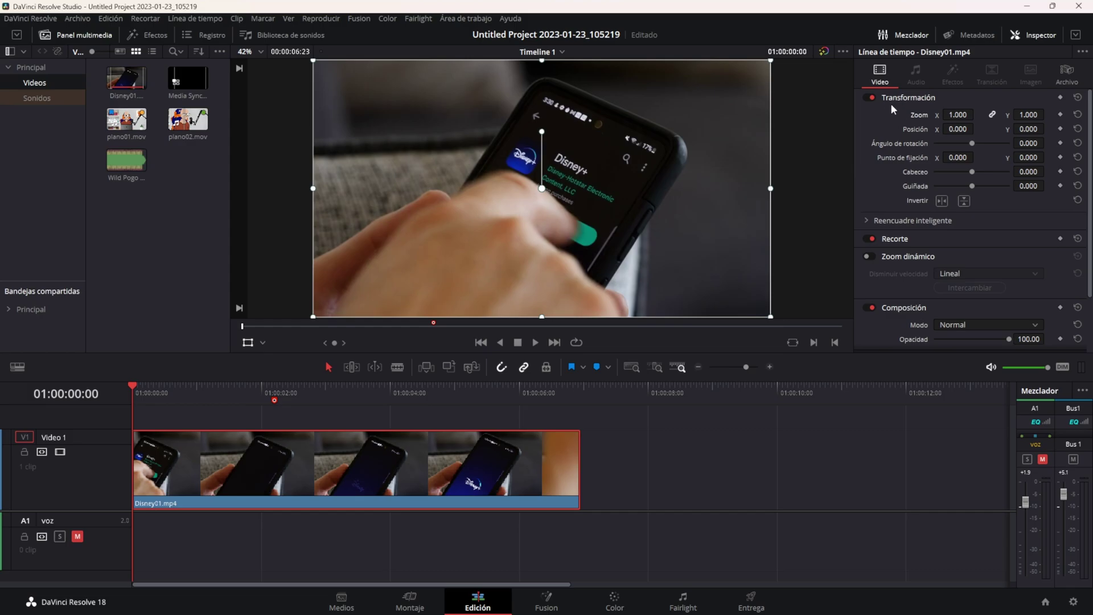
pyautogui.scroll(-3, 871, 128)
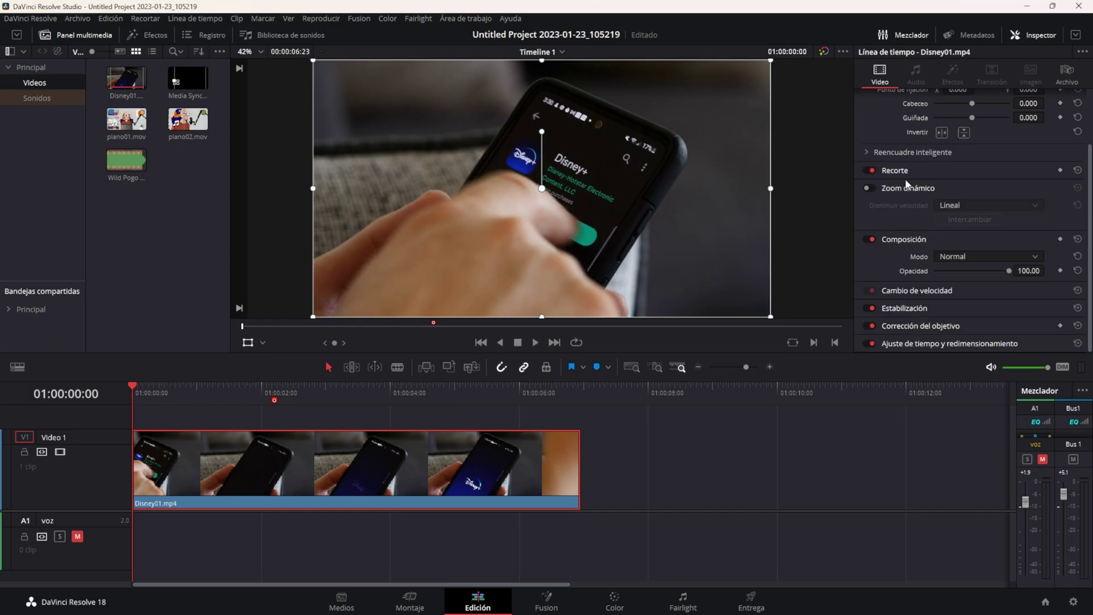
pyautogui.click(536, 344)
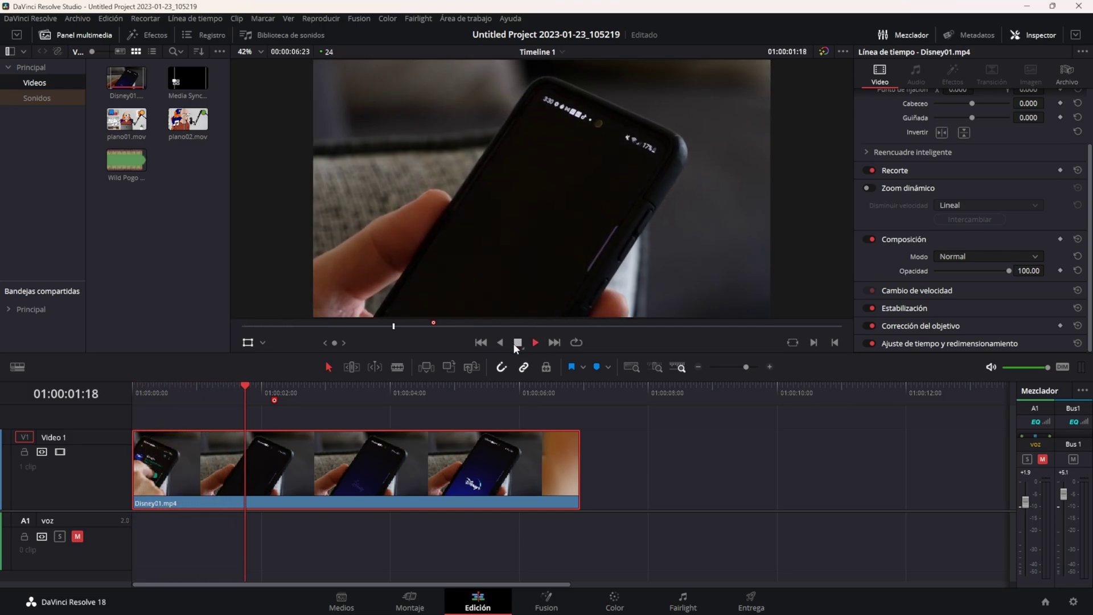
pyautogui.press('space')
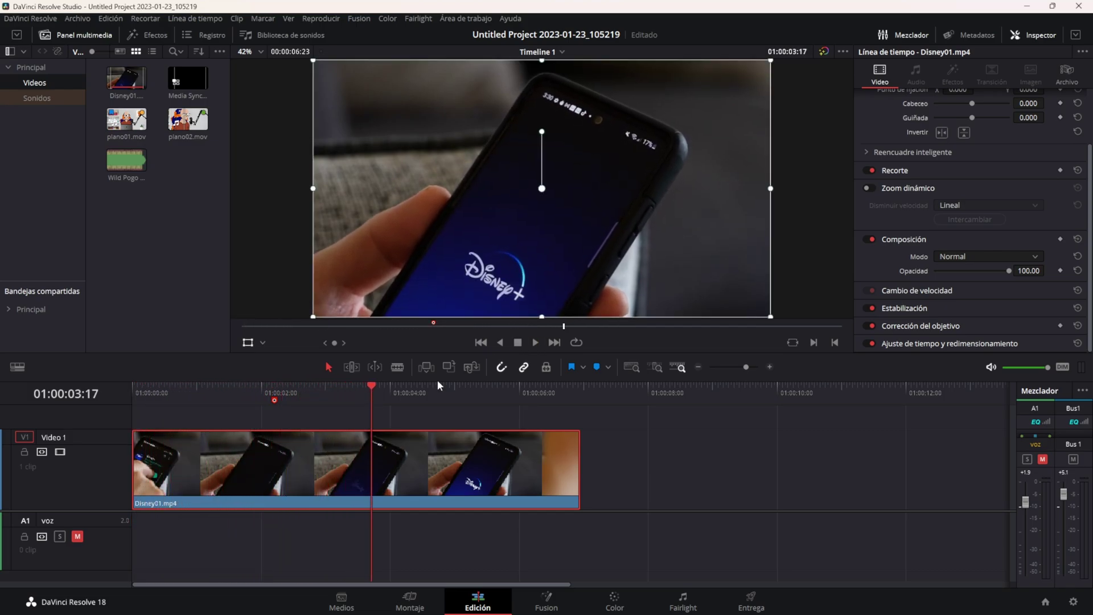
pyautogui.moveTo(378, 385); pyautogui.dragTo(110, 378)
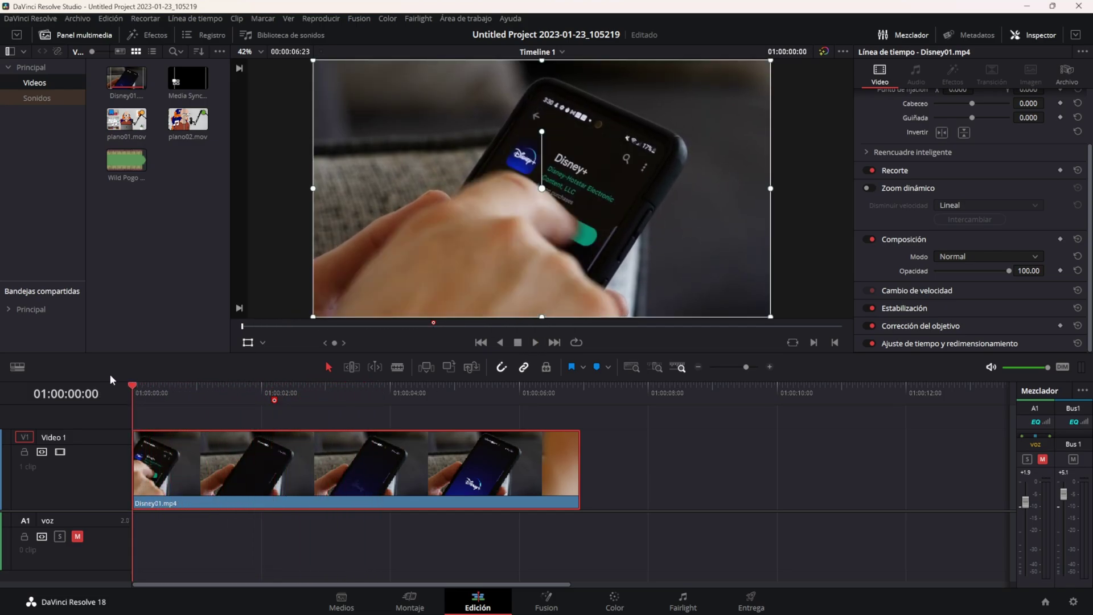
# - Enable Zoom dinámico on Disney01.mp4 and play the clip to preview the zoom
pyautogui.click(868, 187)
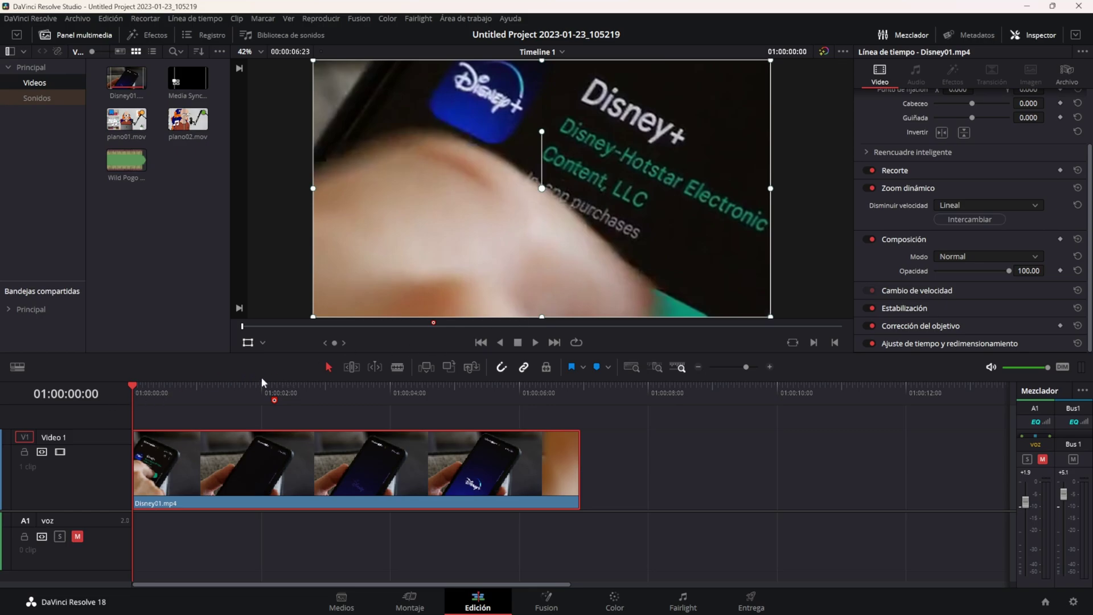
pyautogui.click(536, 343)
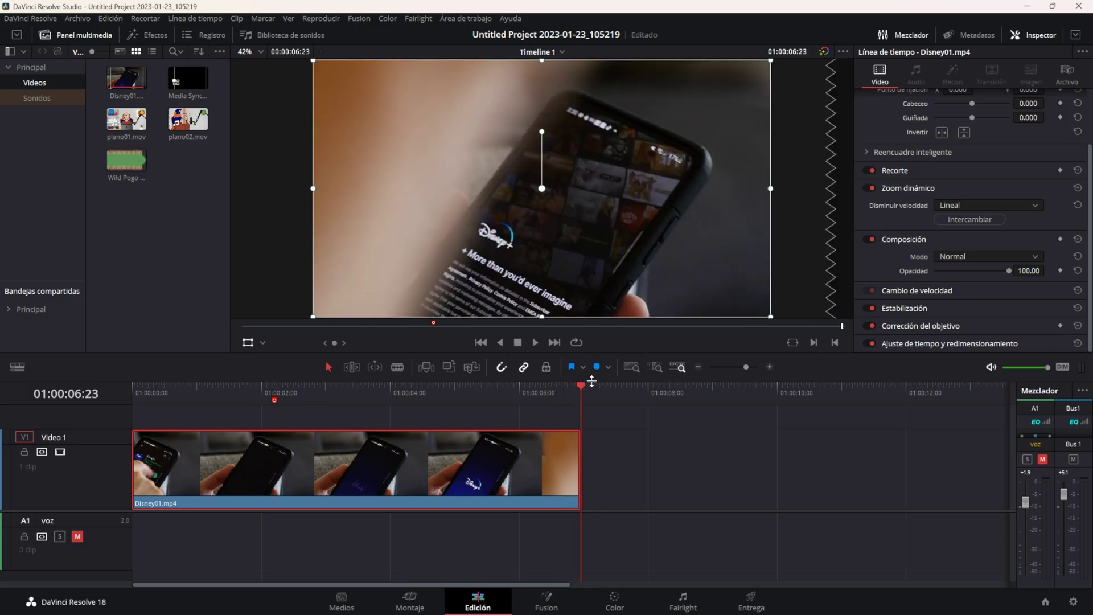
pyautogui.moveTo(582, 384); pyautogui.dragTo(516, 385)
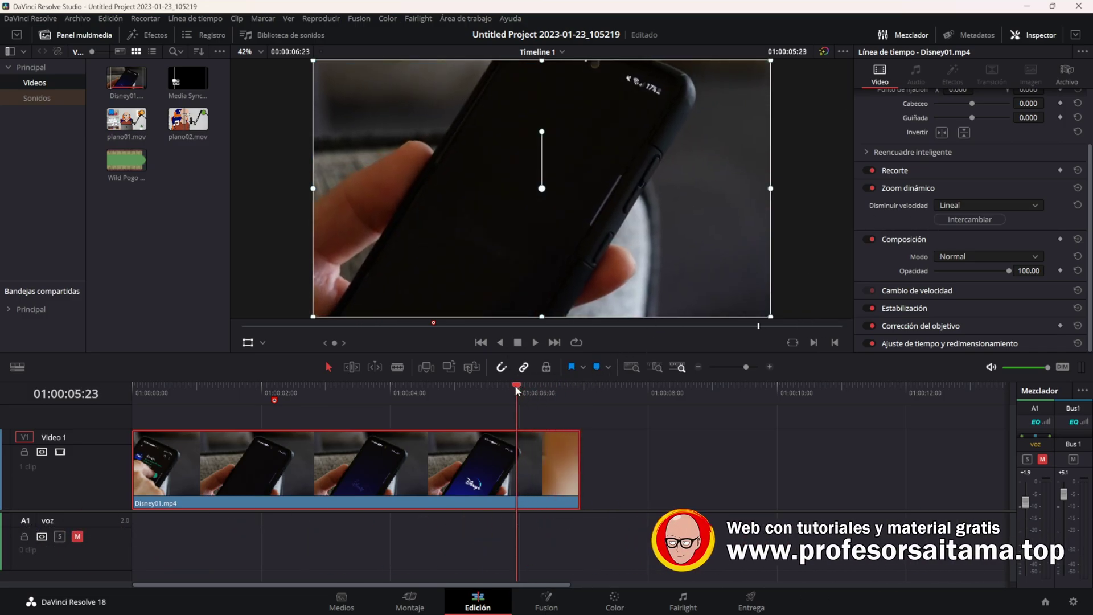
# - Reverse the zoom with Intercambiar so it pushes in, then replay it from the start
pyautogui.click(965, 219)
pyautogui.click(175, 392)
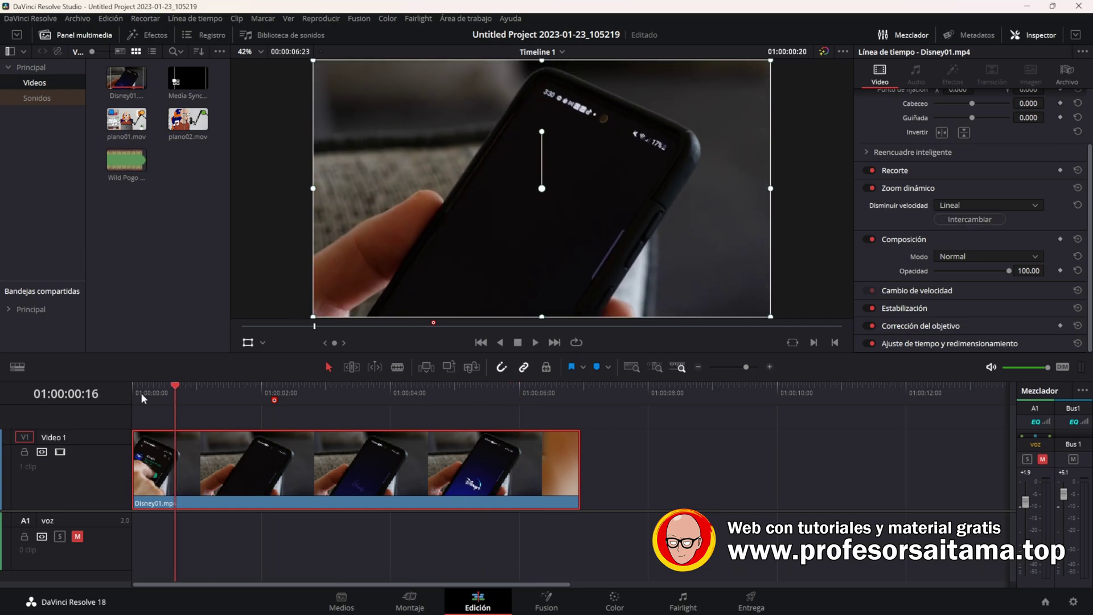
pyautogui.moveTo(142, 393); pyautogui.dragTo(119, 400)
pyautogui.press('space')
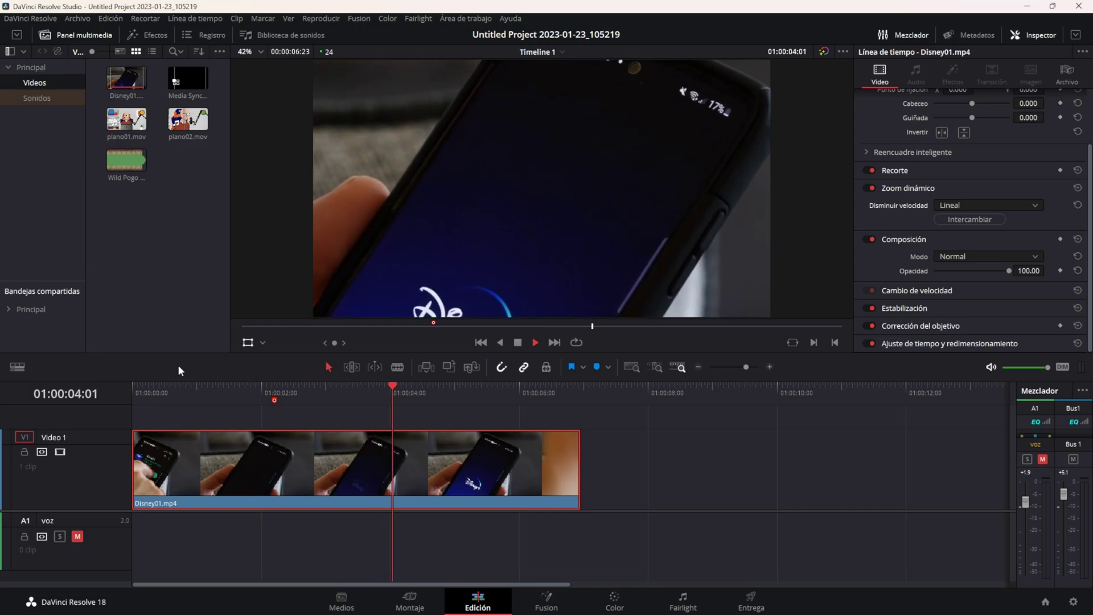
pyautogui.press('space')
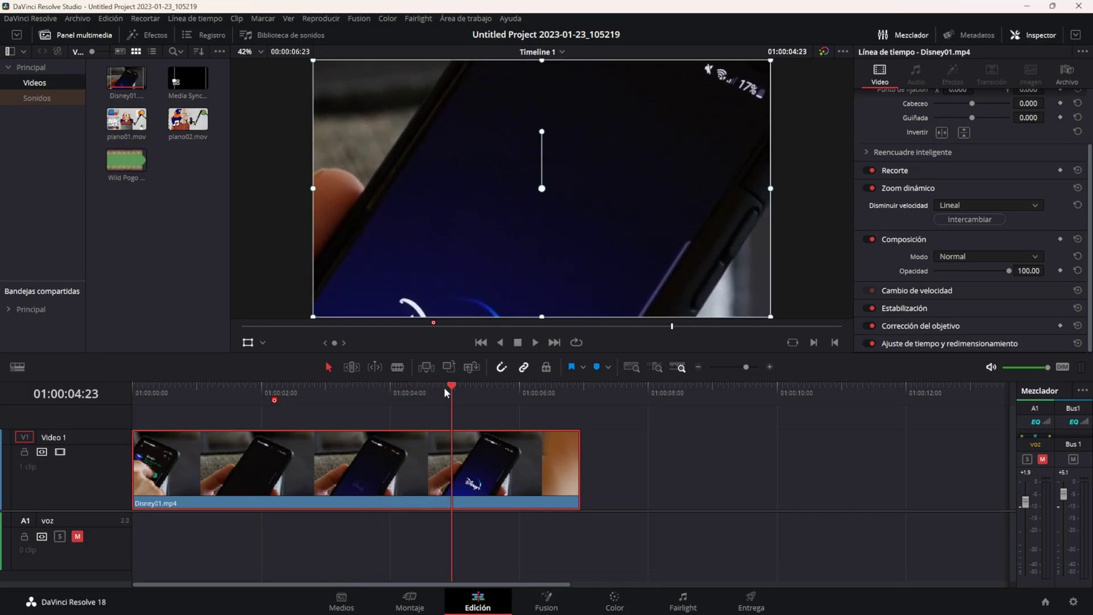
pyautogui.press('Home')
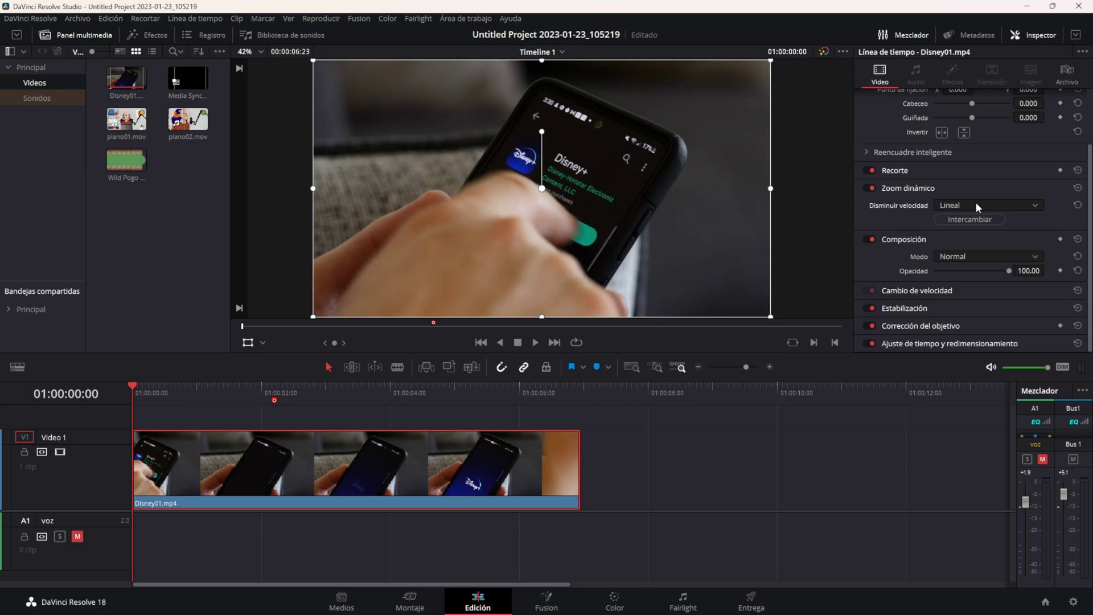
# - Preview the dynamic zoom eased with Aceleración inicial, then go back to the clip start
pyautogui.scroll(-1, 977, 208)
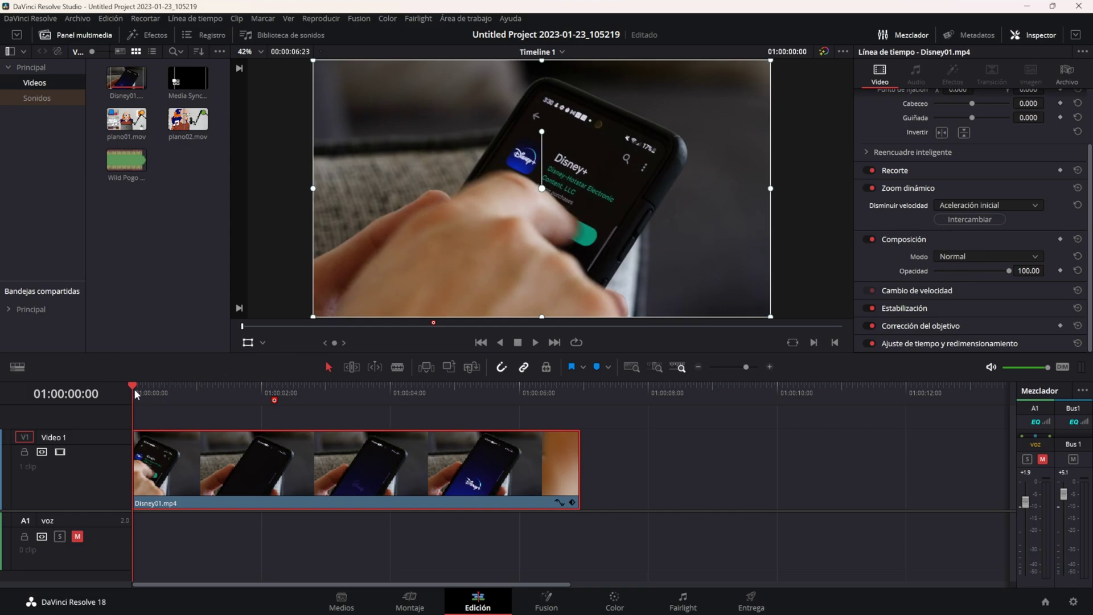
pyautogui.press('space')
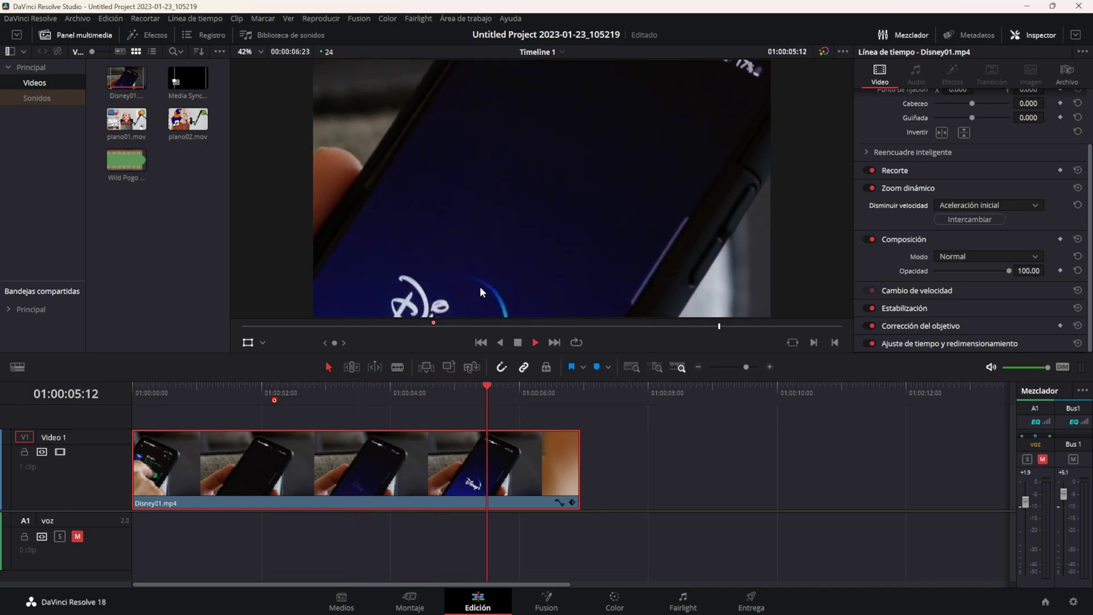
pyautogui.moveTo(571, 392); pyautogui.dragTo(191, 391)
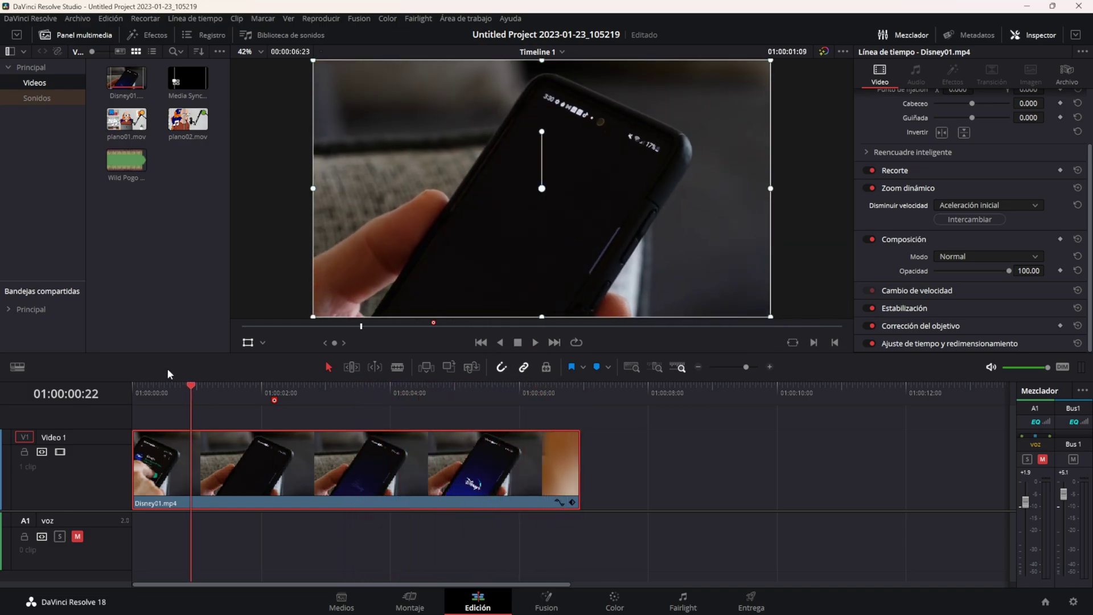
pyautogui.press('Home')
# - Swap the zoom with Intercambiar so it eases with Aceleración final, and replay from the start
pyautogui.click(988, 219)
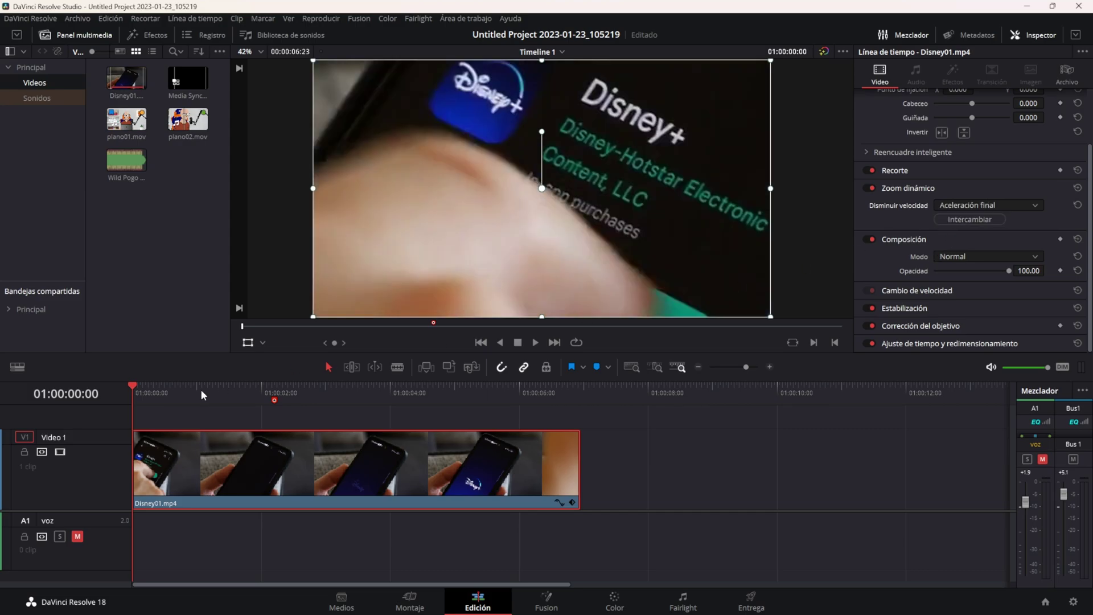
pyautogui.moveTo(203, 395); pyautogui.dragTo(125, 392)
pyautogui.press('space')
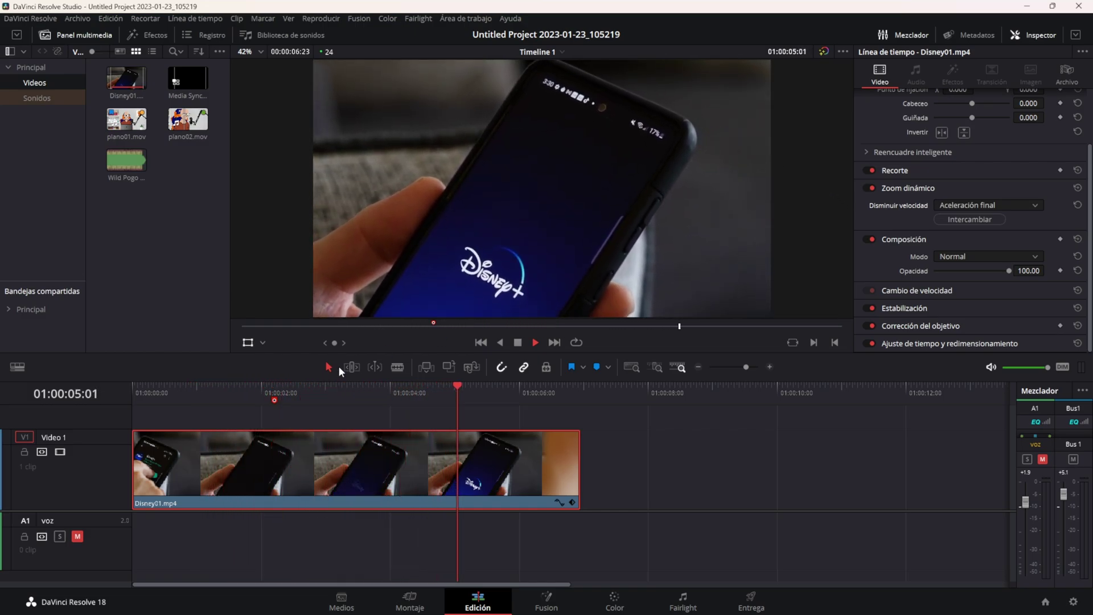
pyautogui.press('space')
pyautogui.press('Home')
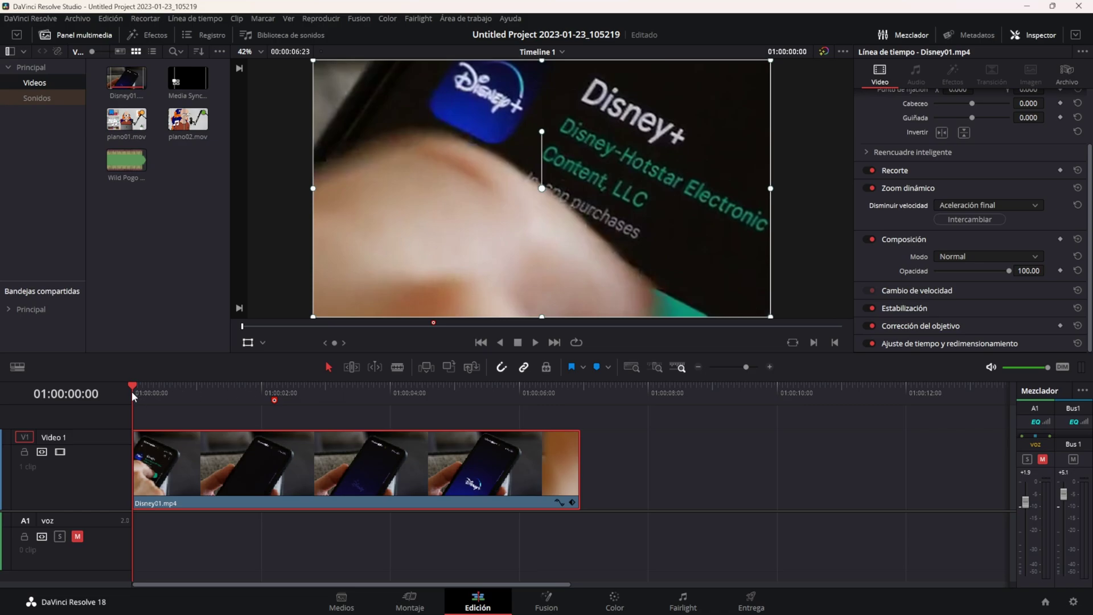
pyautogui.press('space')
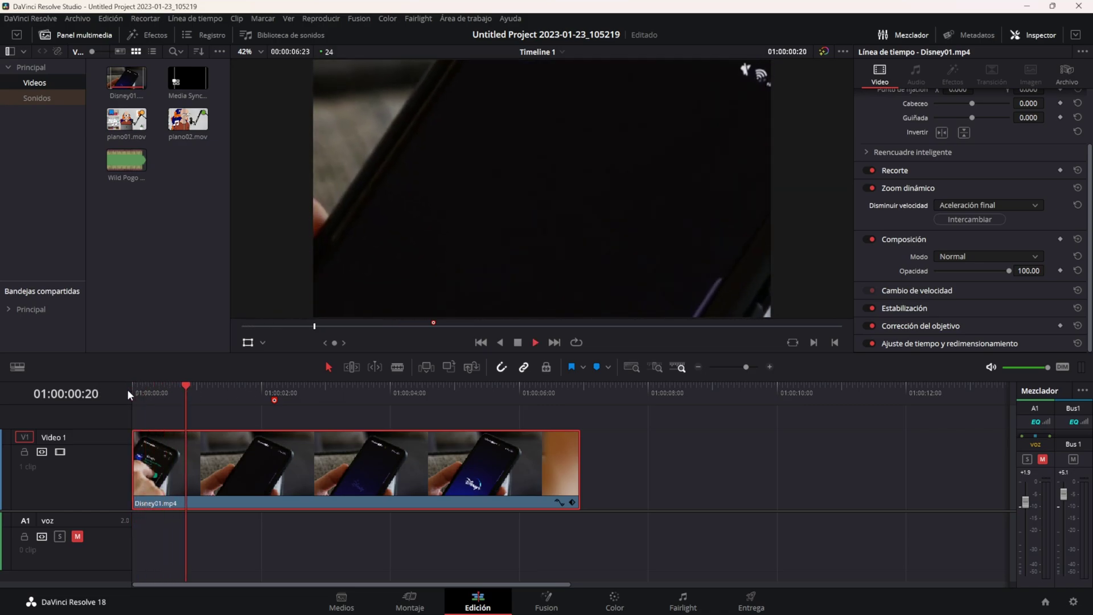
pyautogui.press('space')
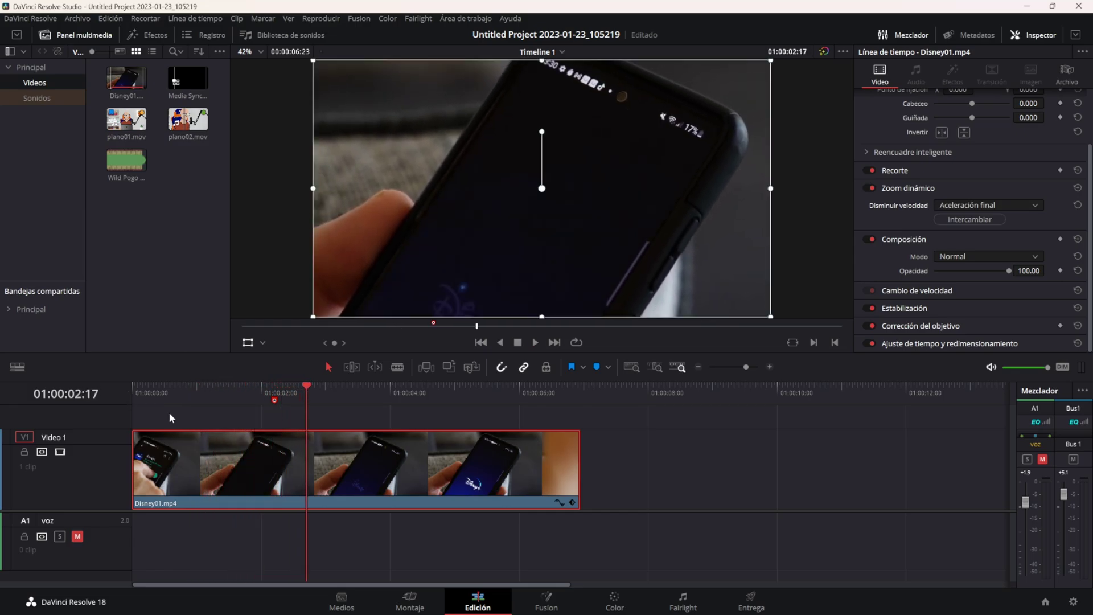
pyautogui.click(153, 392)
pyautogui.click(134, 390)
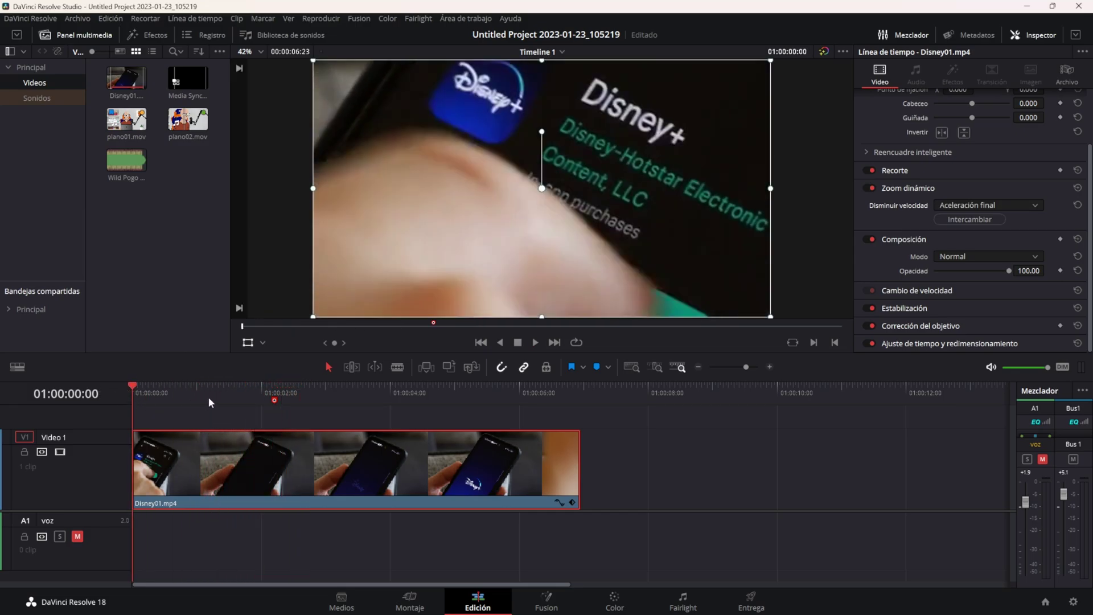
# - Show the Zoom dinámico boxes in the viewer and tighten the box around the Disney+ app icon
pyautogui.click(264, 343)
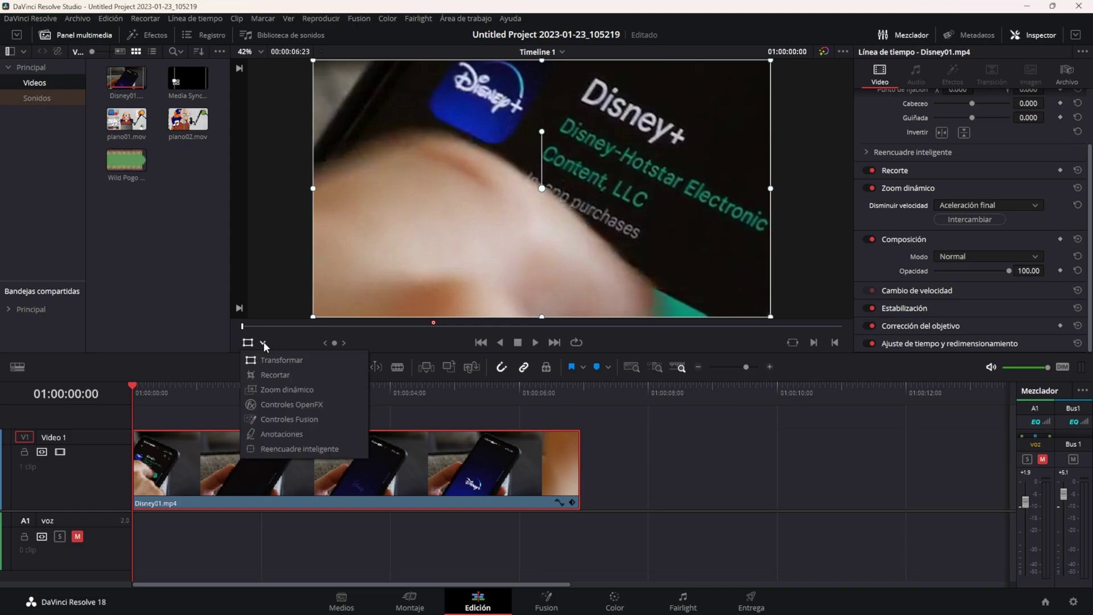
pyautogui.click(267, 391)
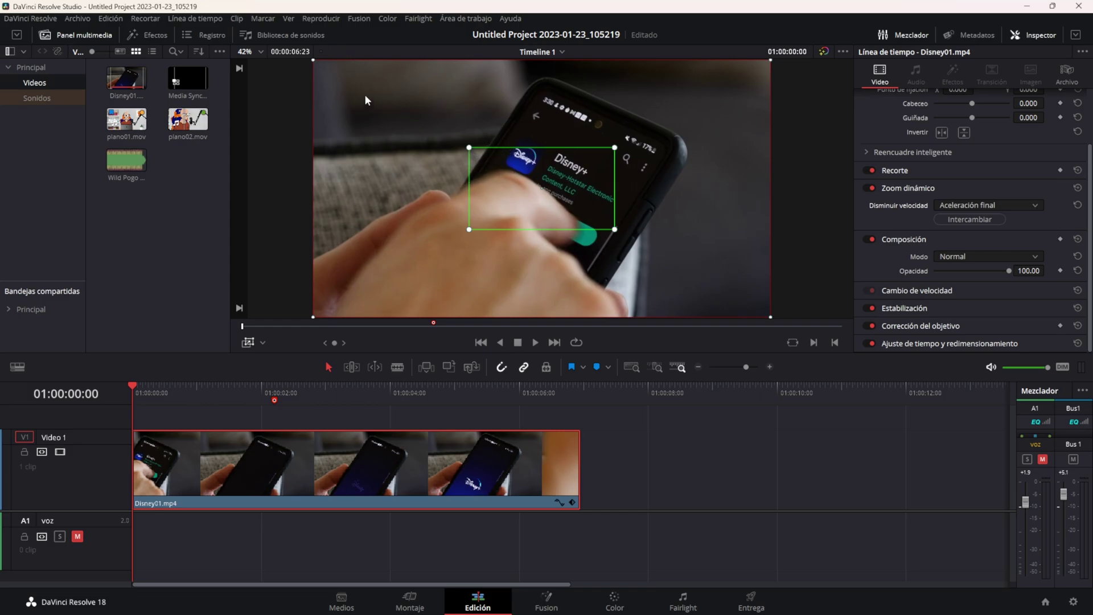
pyautogui.click(968, 220)
pyautogui.click(968, 220)
pyautogui.moveTo(615, 148)
pyautogui.mouseDown()
pyautogui.moveTo(757, 104)
pyautogui.moveTo(558, 171)
pyautogui.moveTo(535, 141)
pyautogui.mouseUp()
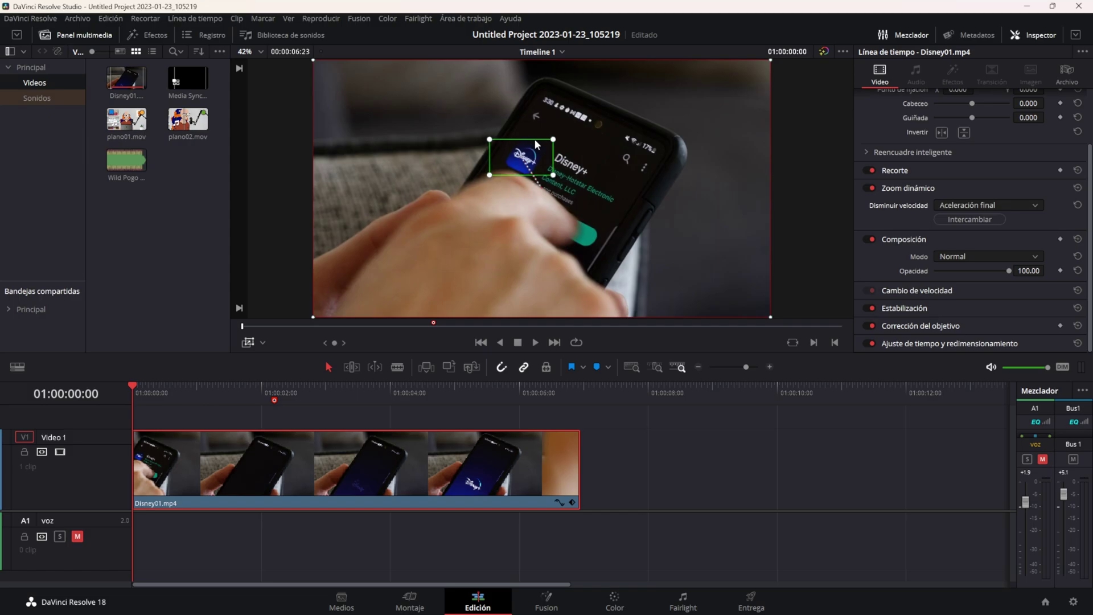
# - Preview the new zoom, swap its direction again, and play from the first frame
pyautogui.click(536, 342)
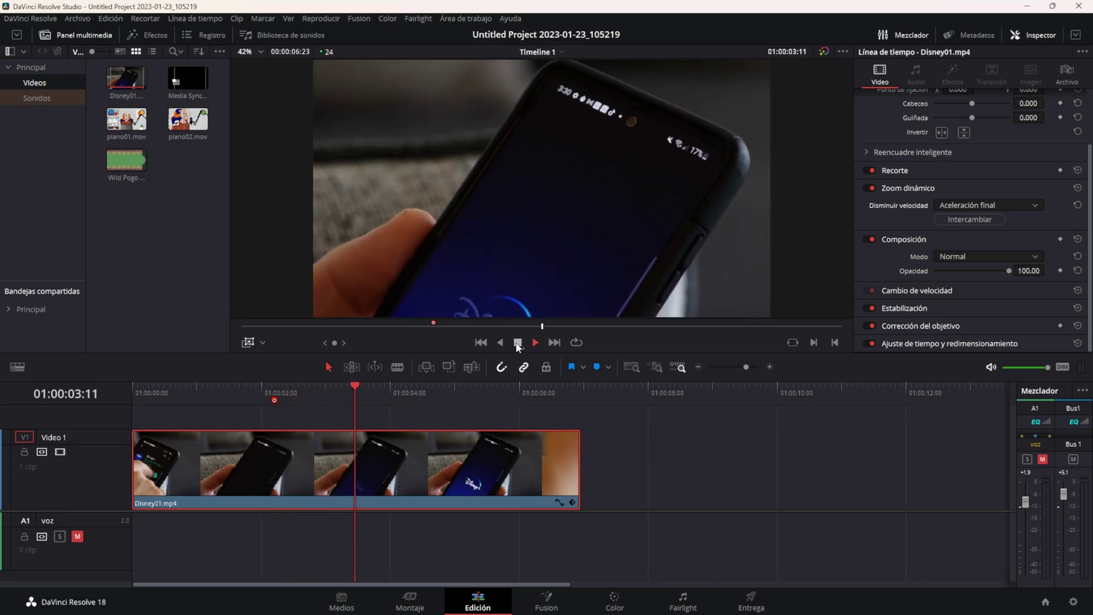
pyautogui.click(518, 342)
pyautogui.click(970, 219)
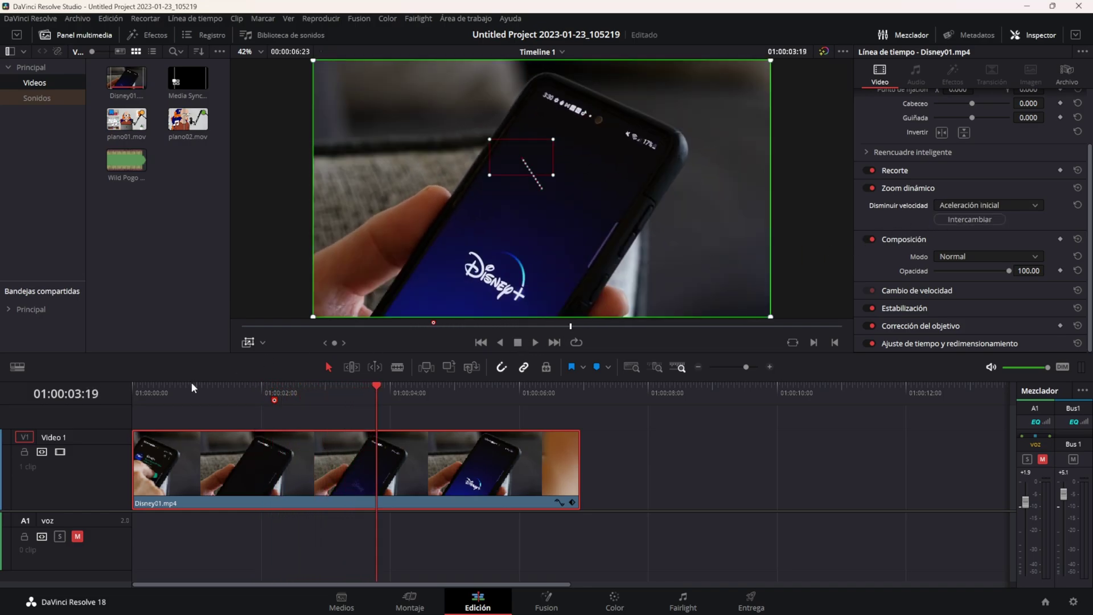
pyautogui.moveTo(190, 384); pyautogui.dragTo(116, 387)
pyautogui.click(536, 342)
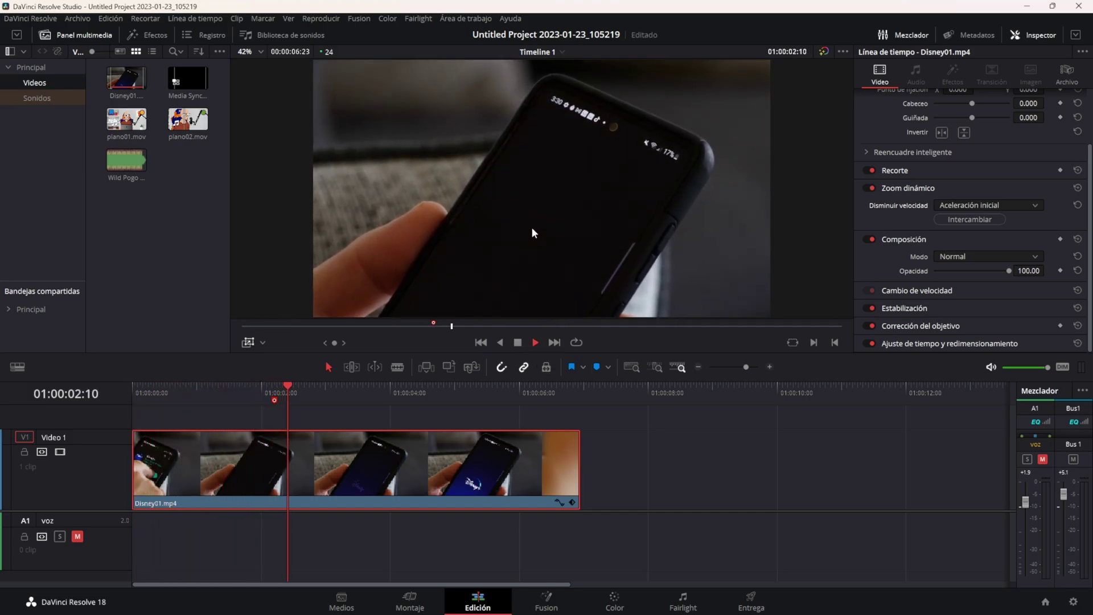
# - Reset Zoom dinámico and set its easing to Aceleración inicial y final
pyautogui.click(519, 344)
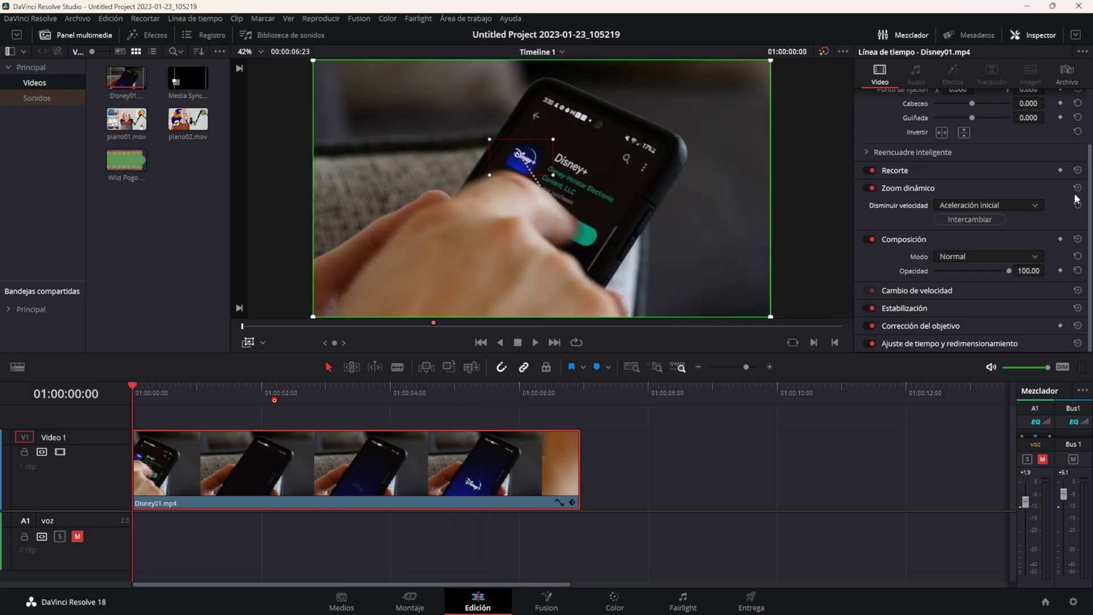
pyautogui.click(1078, 189)
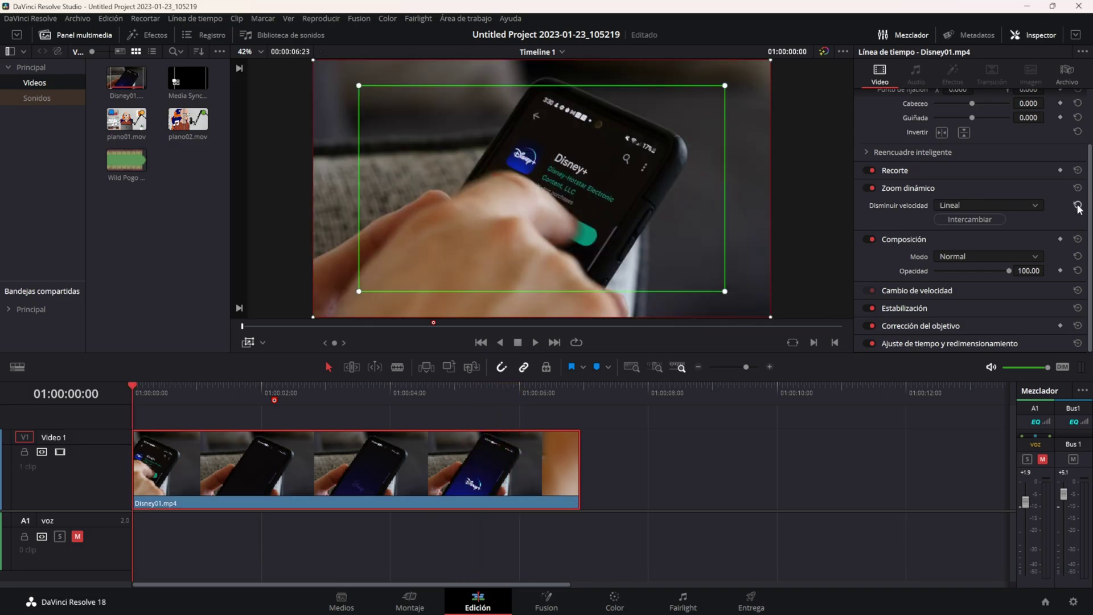
pyautogui.scroll(3, 965, 240)
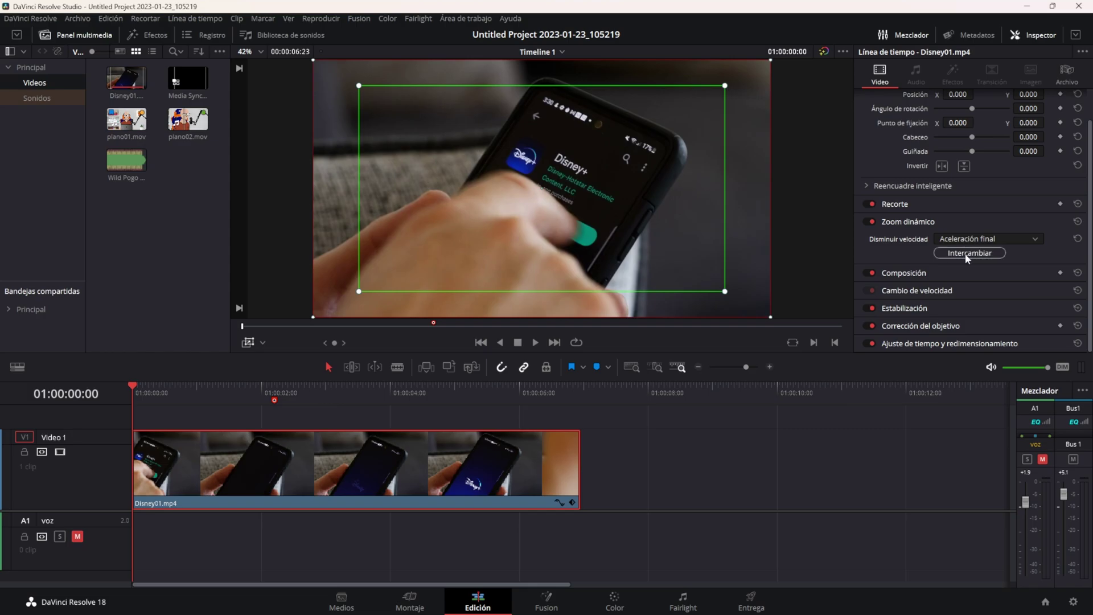
pyautogui.click(1001, 238)
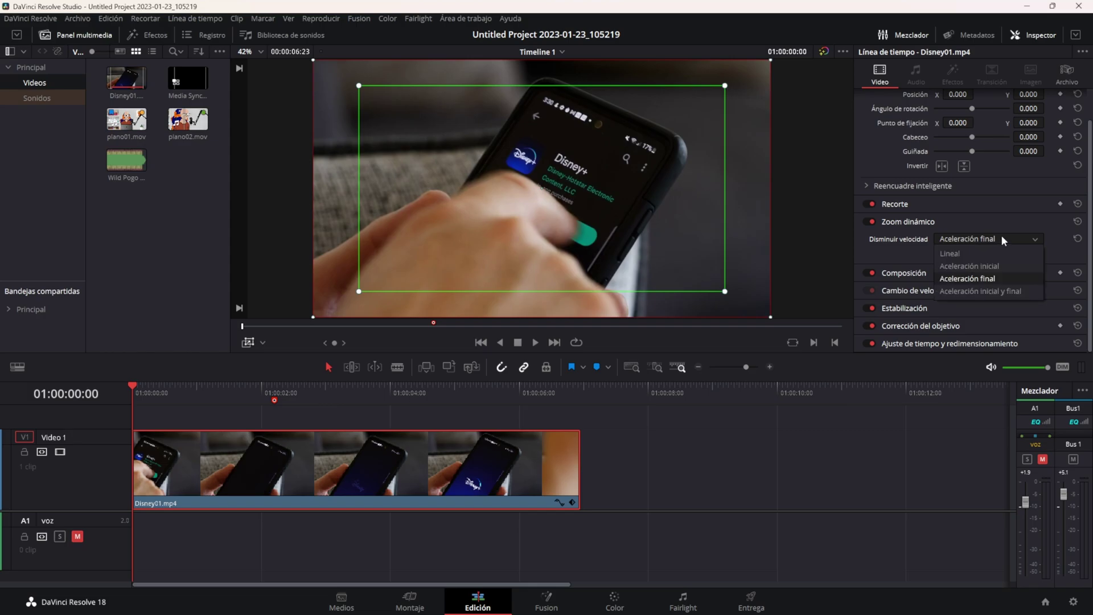
pyautogui.click(954, 296)
# - Shrink the starting zoom frame and move it up over the phone, then preview the zoom
pyautogui.moveTo(205, 400); pyautogui.dragTo(133, 393)
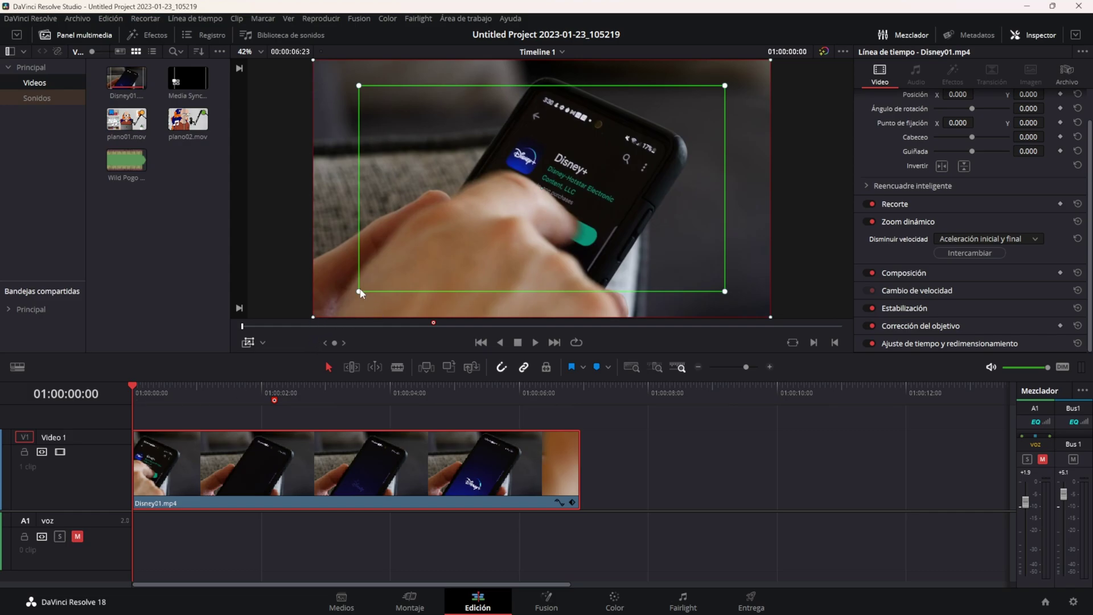
pyautogui.moveTo(359, 291); pyautogui.dragTo(430, 252)
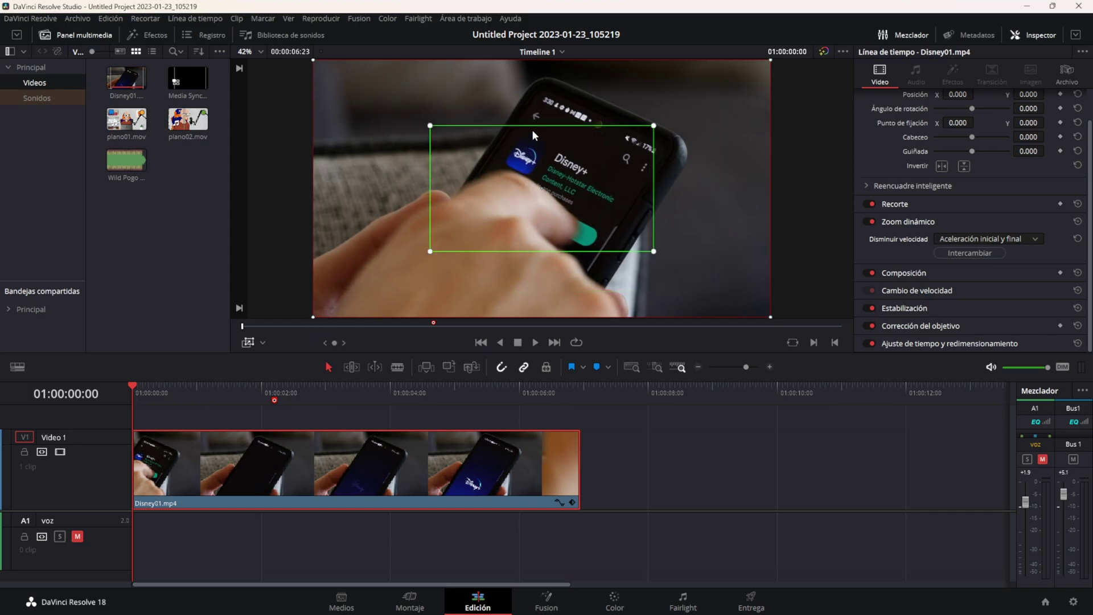
pyautogui.moveTo(533, 131); pyautogui.dragTo(534, 106)
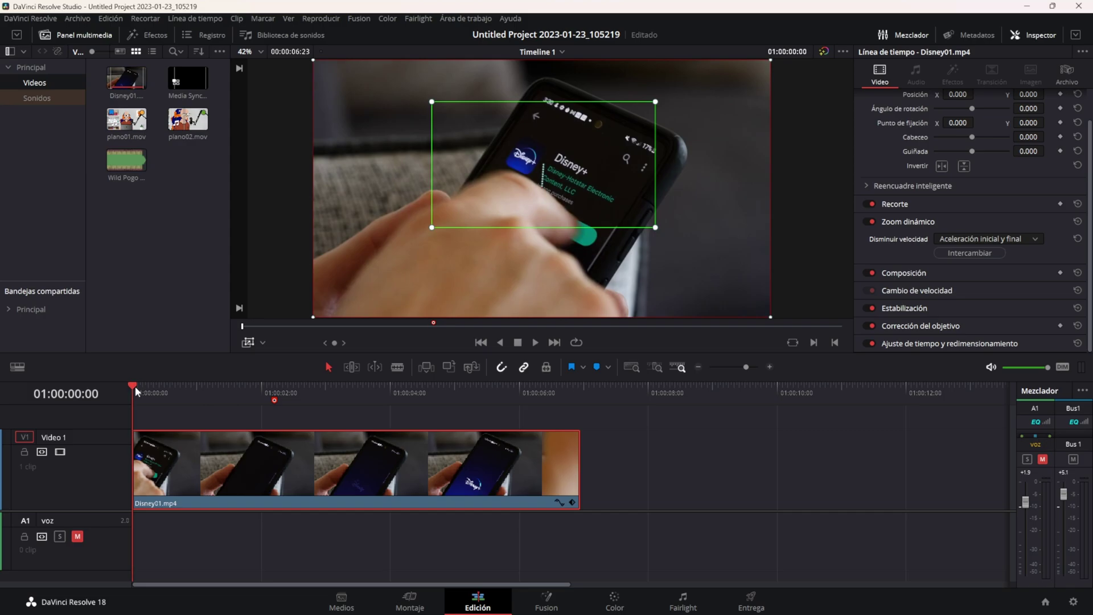
pyautogui.press('space')
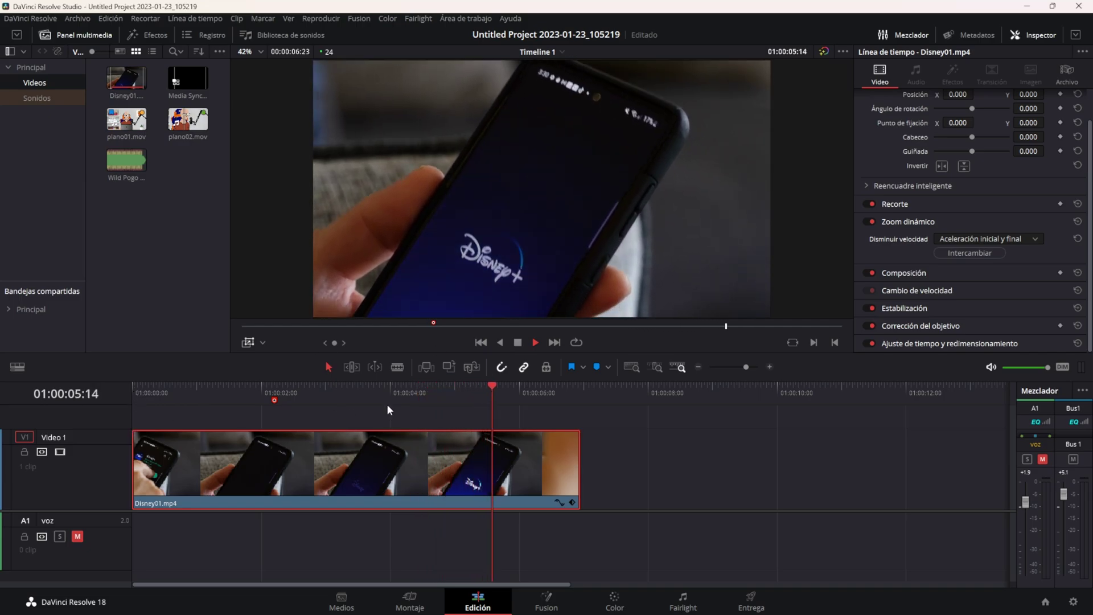
pyautogui.press('space')
pyautogui.press('Home')
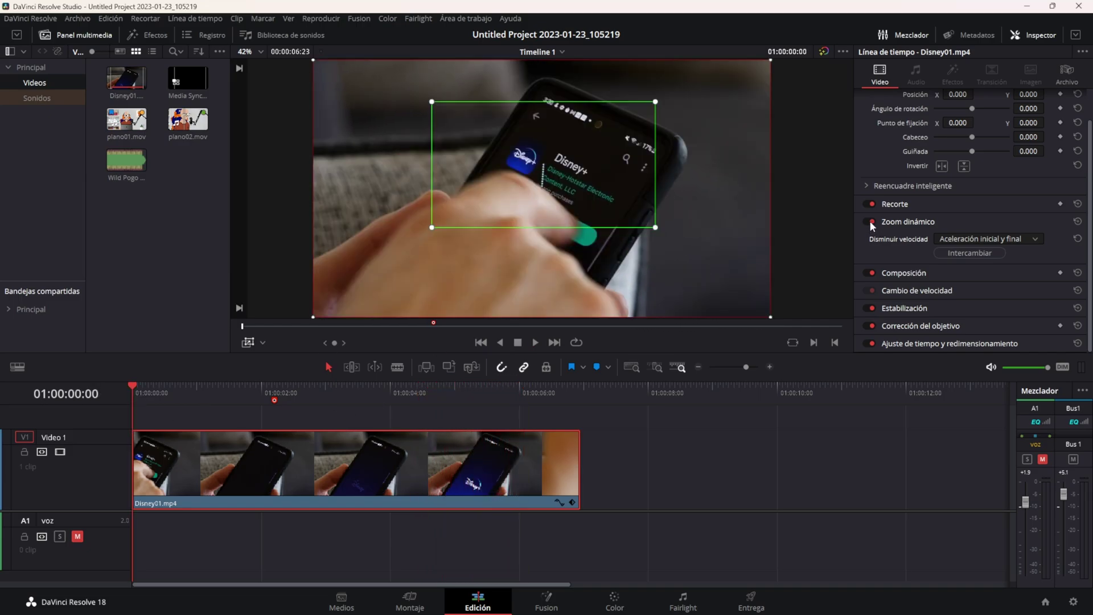
# - Turn off Zoom dinámico and play the clip without it
pyautogui.click(870, 221)
pyautogui.press('space')
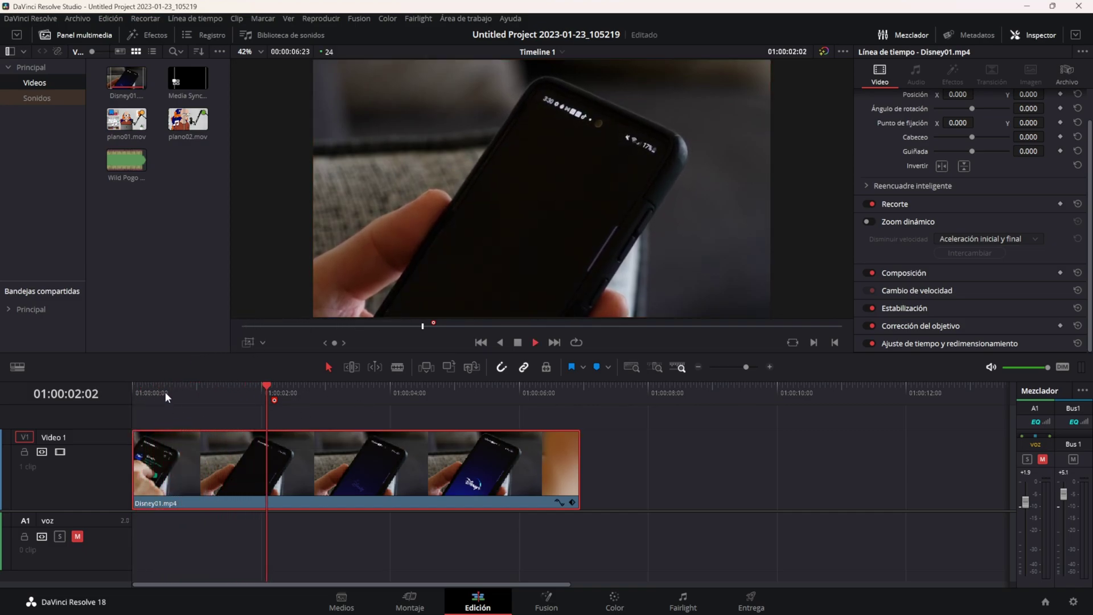
pyautogui.press('space')
pyautogui.press('Home')
# - Try Transformación Zoom at 1.400 and 1.680 near three seconds, then undo back to 1.000
pyautogui.scroll(1, 961, 234)
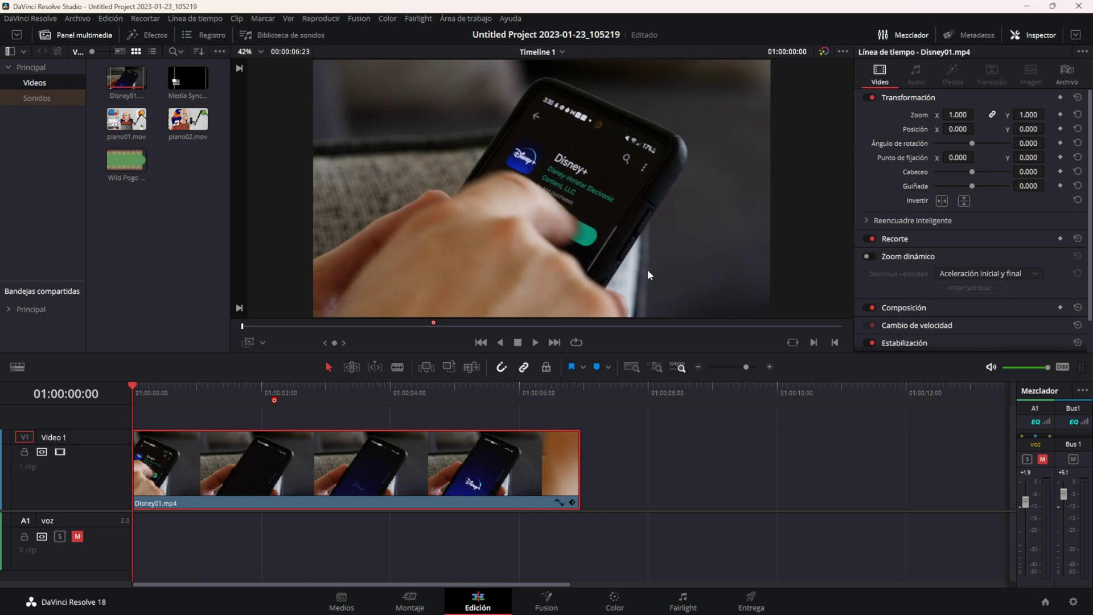
pyautogui.moveTo(267, 390)
pyautogui.click(328, 393)
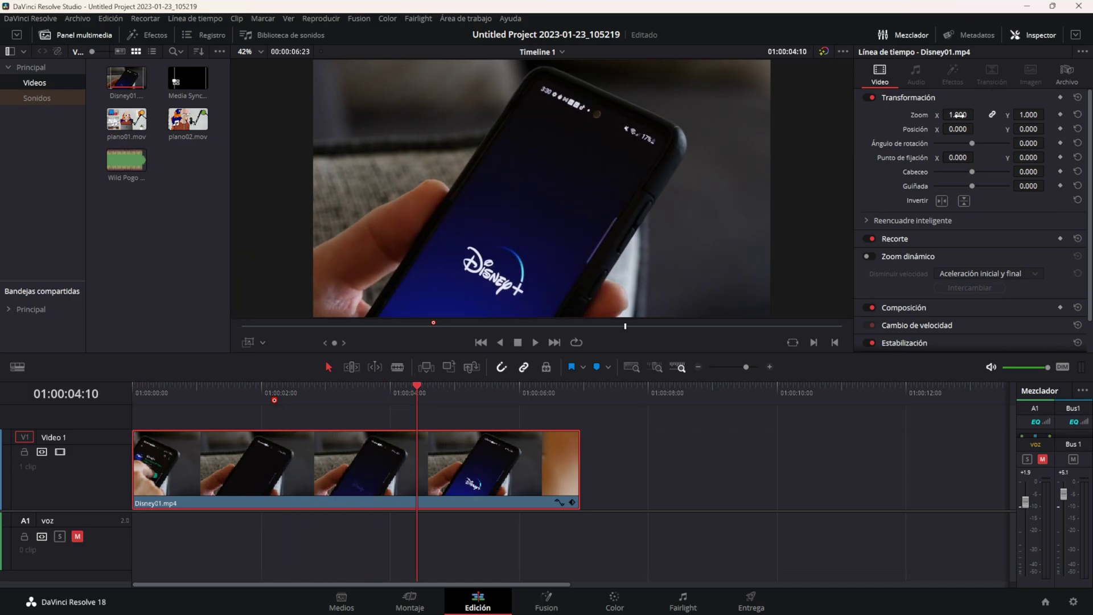
pyautogui.moveTo(958, 115); pyautogui.dragTo(990, 114)
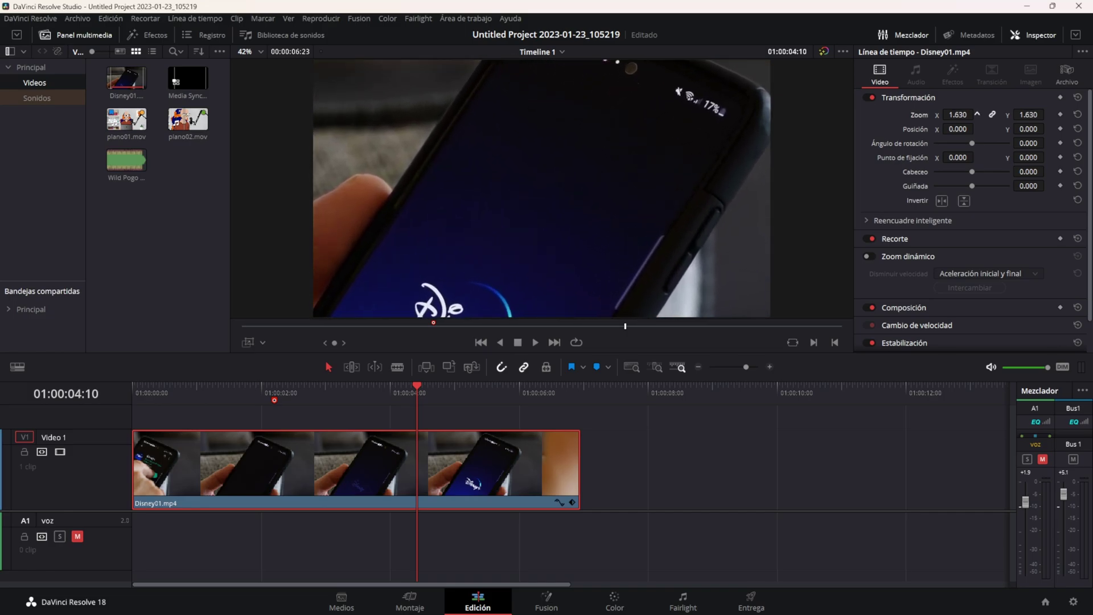
pyautogui.click(402, 389)
pyautogui.moveTo(393, 388)
pyautogui.mouseDown()
pyautogui.moveTo(364, 370)
pyautogui.moveTo(265, 367)
pyautogui.mouseUp()
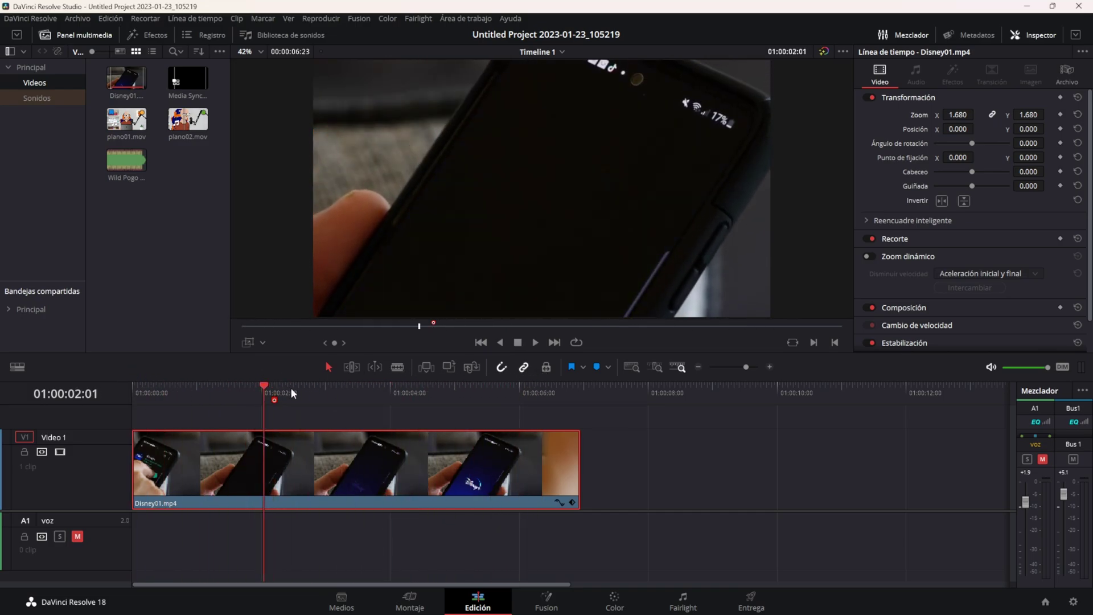
pyautogui.hotkey('ctrl', 'z')
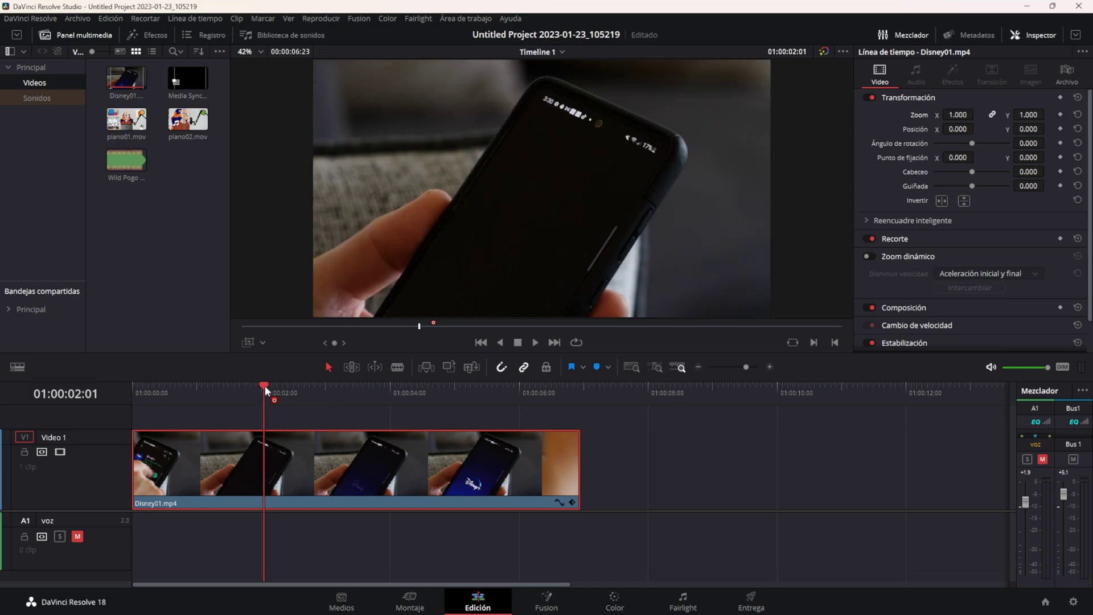
pyautogui.moveTo(265, 385); pyautogui.dragTo(132, 391)
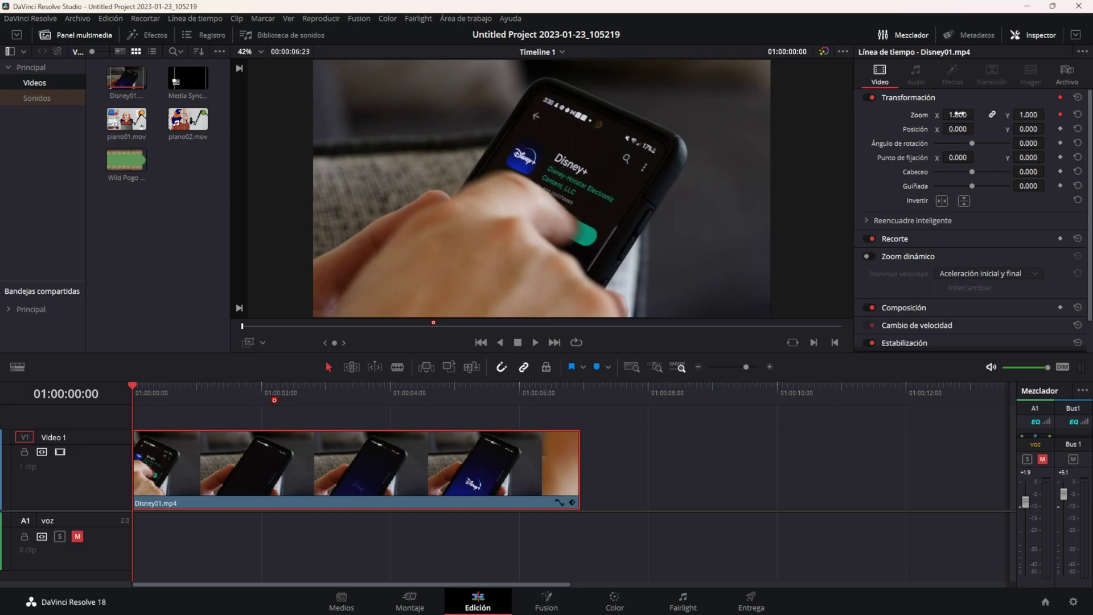
# - Keyframe Transformación Zoom from 1.000 to 1.360 and show the clip's keyframe track
pyautogui.moveTo(134, 385); pyautogui.dragTo(349, 391)
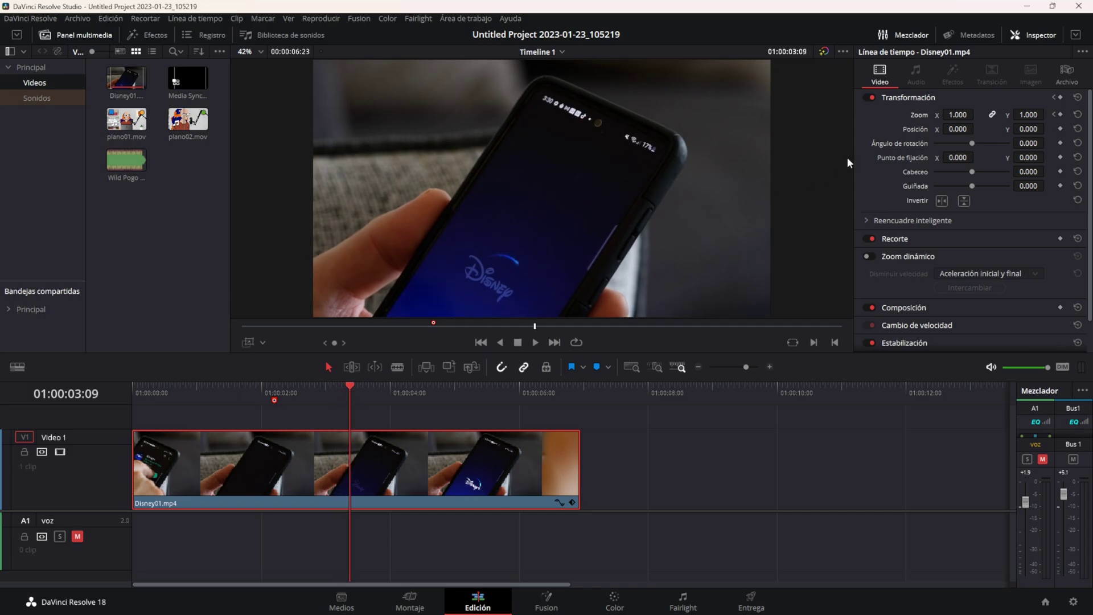
pyautogui.moveTo(959, 114); pyautogui.dragTo(977, 114)
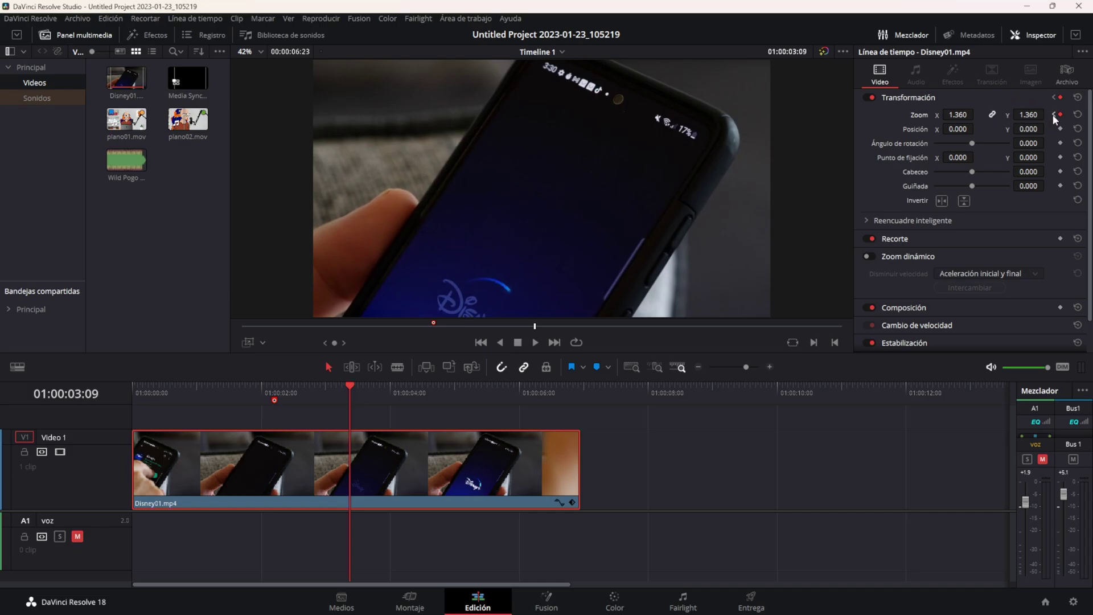
pyautogui.click(1054, 115)
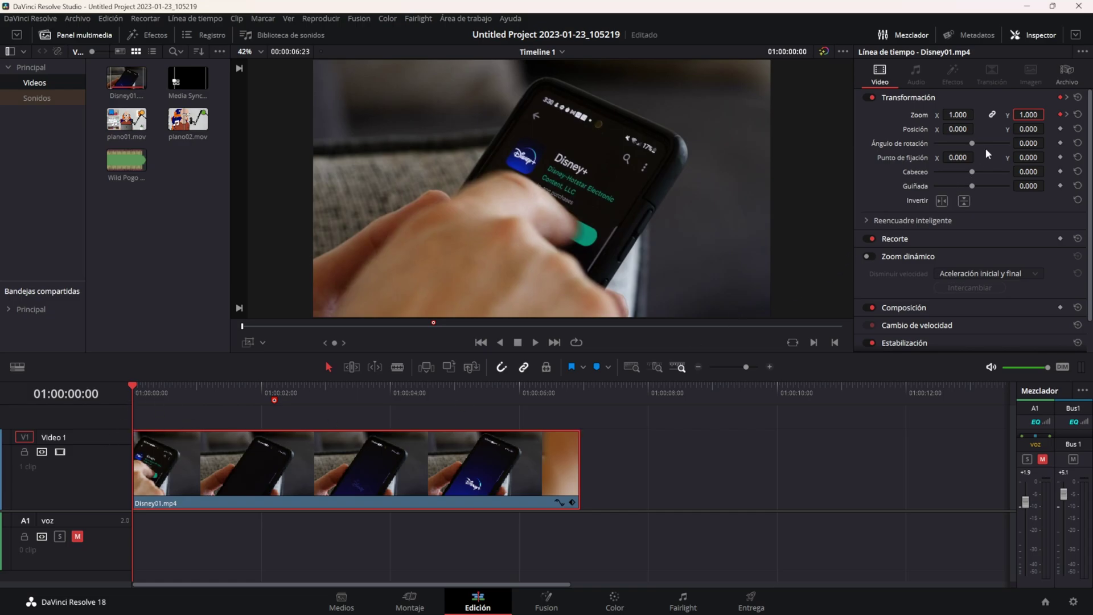
pyautogui.click(1067, 115)
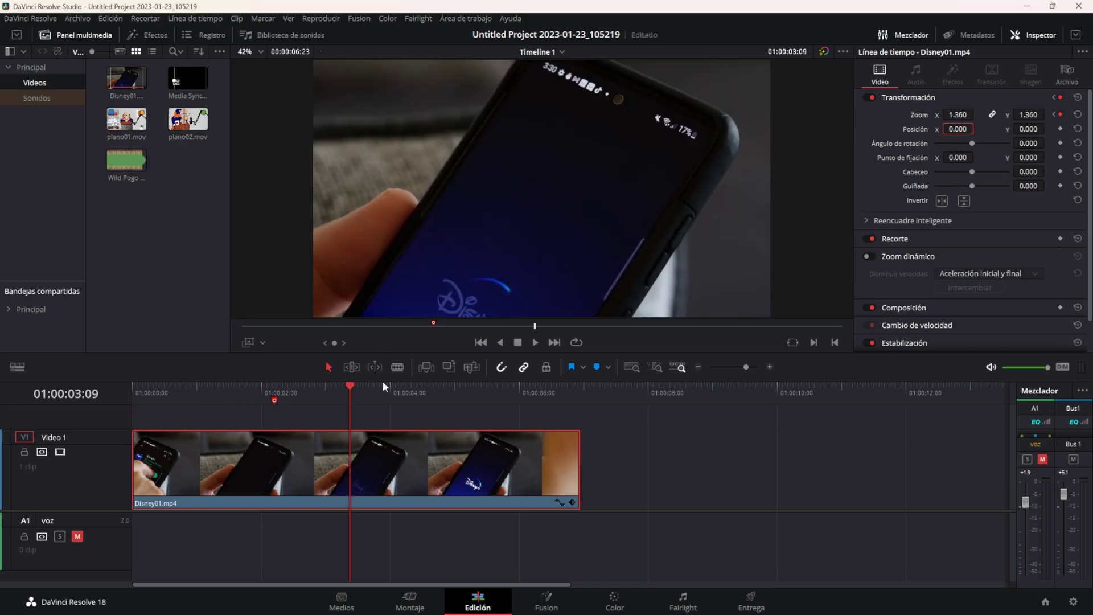
pyautogui.moveTo(352, 384)
pyautogui.mouseDown()
pyautogui.moveTo(394, 386)
pyautogui.moveTo(126, 389)
pyautogui.mouseUp()
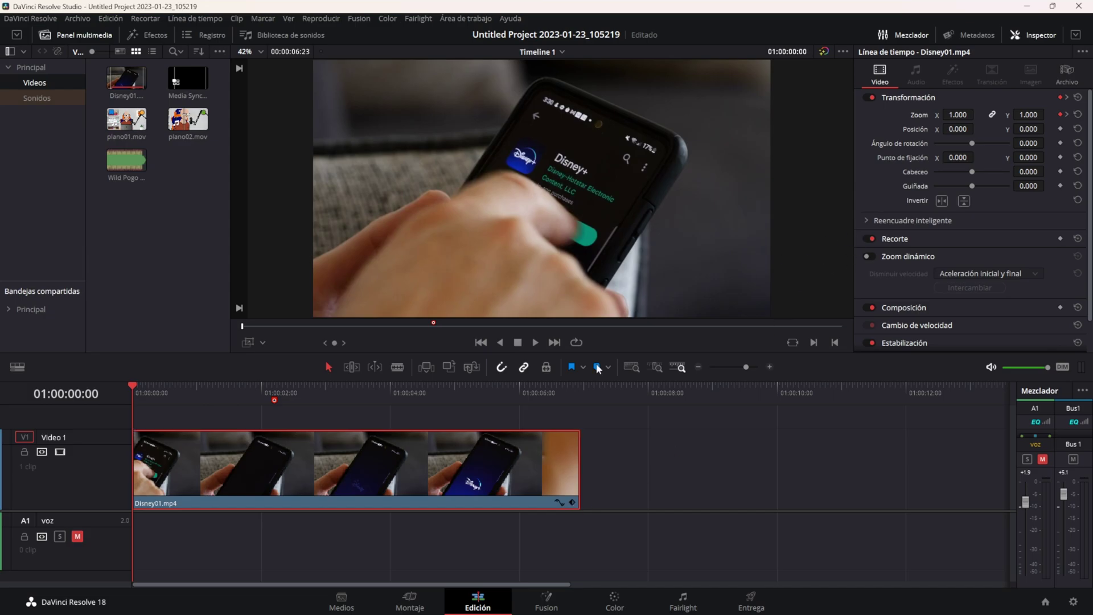
pyautogui.click(573, 501)
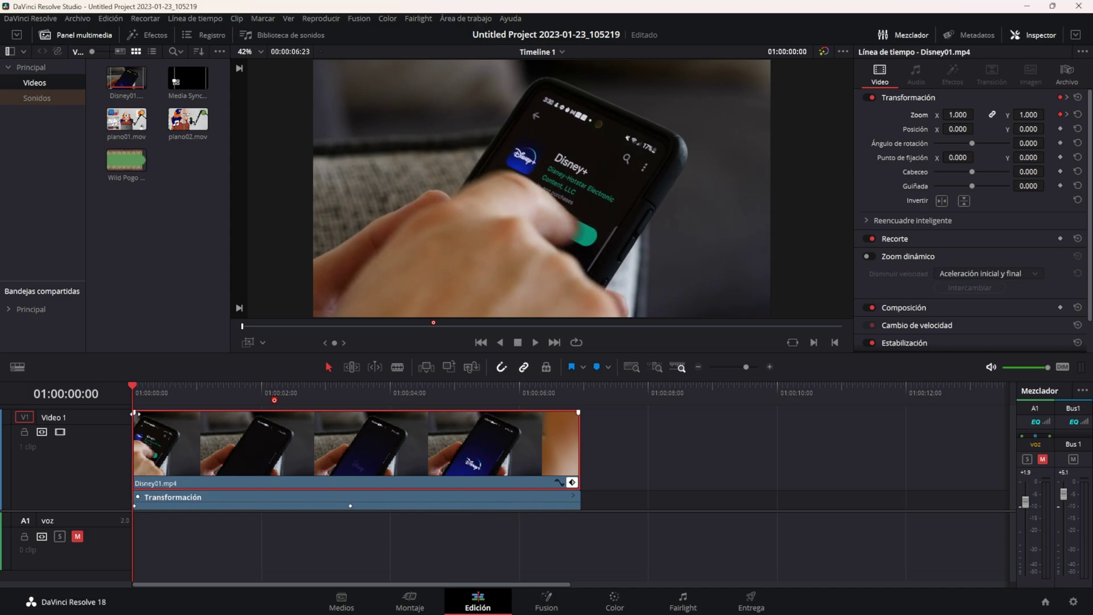
# - Compare playback with the Transformación adjustments disabled and re-enabled
pyautogui.moveTo(130, 381)
pyautogui.mouseDown()
pyautogui.moveTo(290, 387)
pyautogui.moveTo(118, 401)
pyautogui.mouseUp()
pyautogui.click(138, 496)
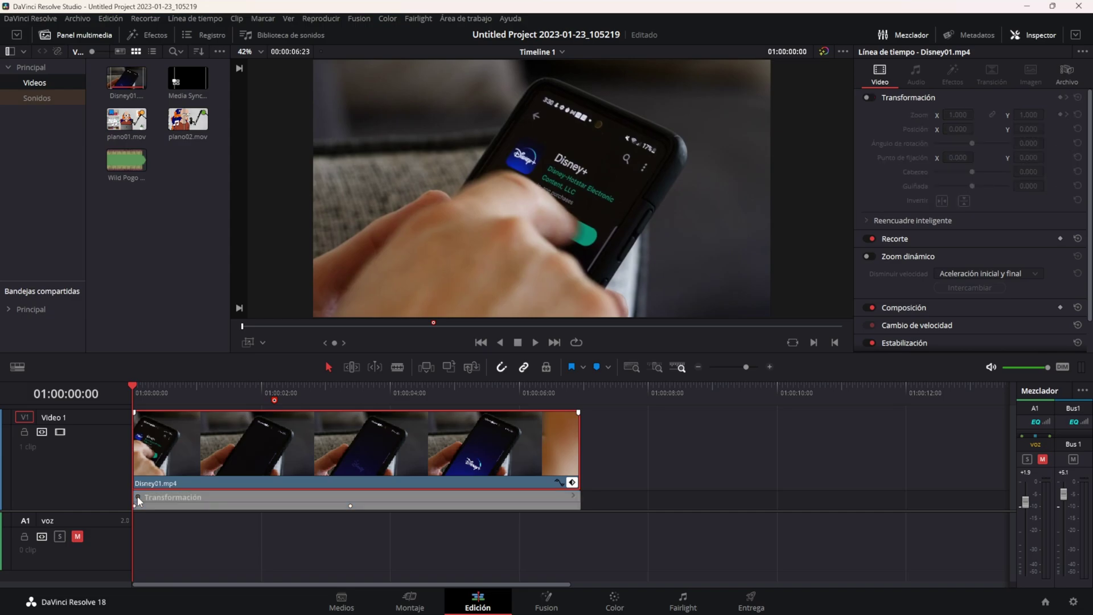
pyautogui.press('space')
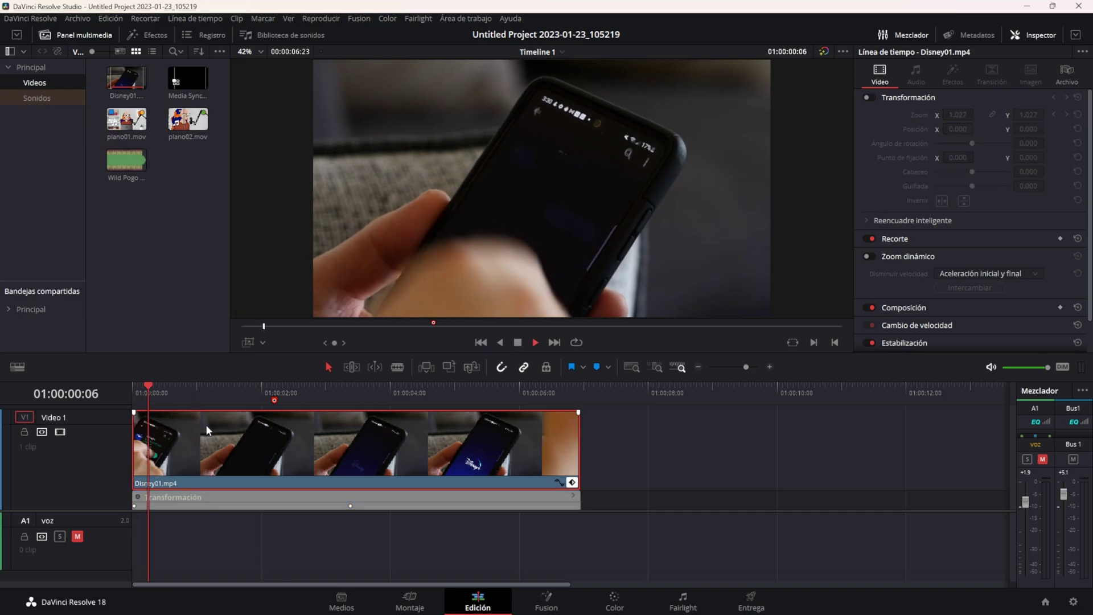
pyautogui.press('Home')
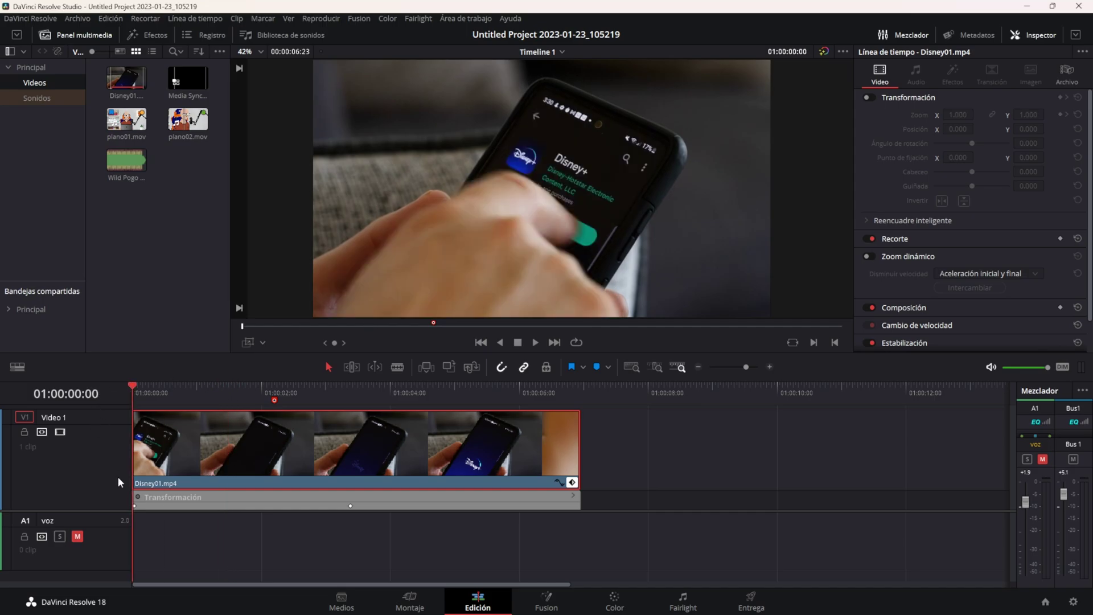
pyautogui.click(138, 496)
pyautogui.press('space')
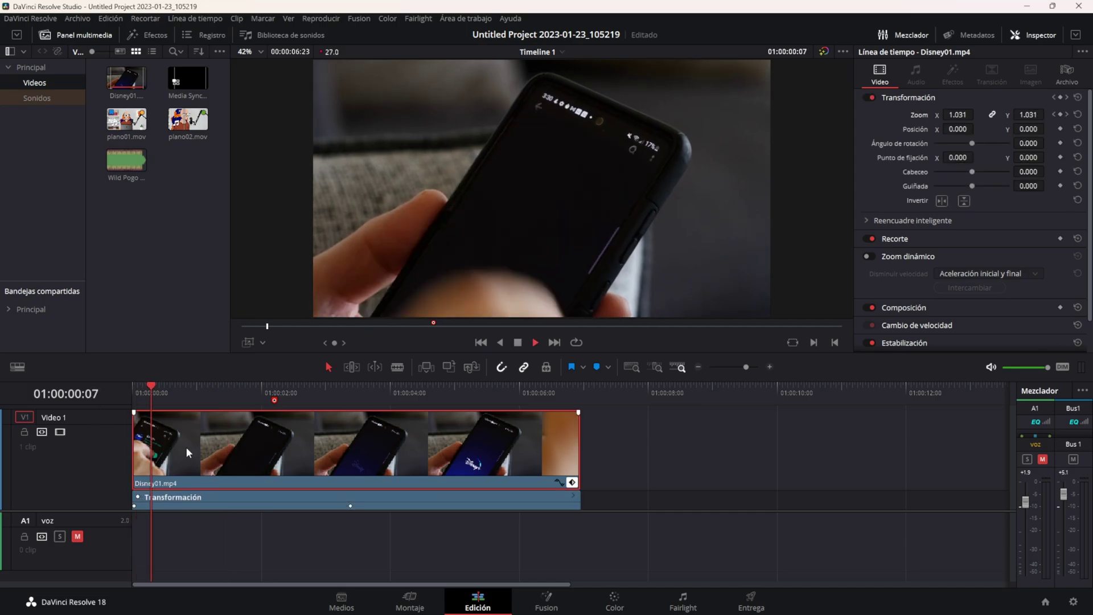
pyautogui.press('space')
pyautogui.press('Home')
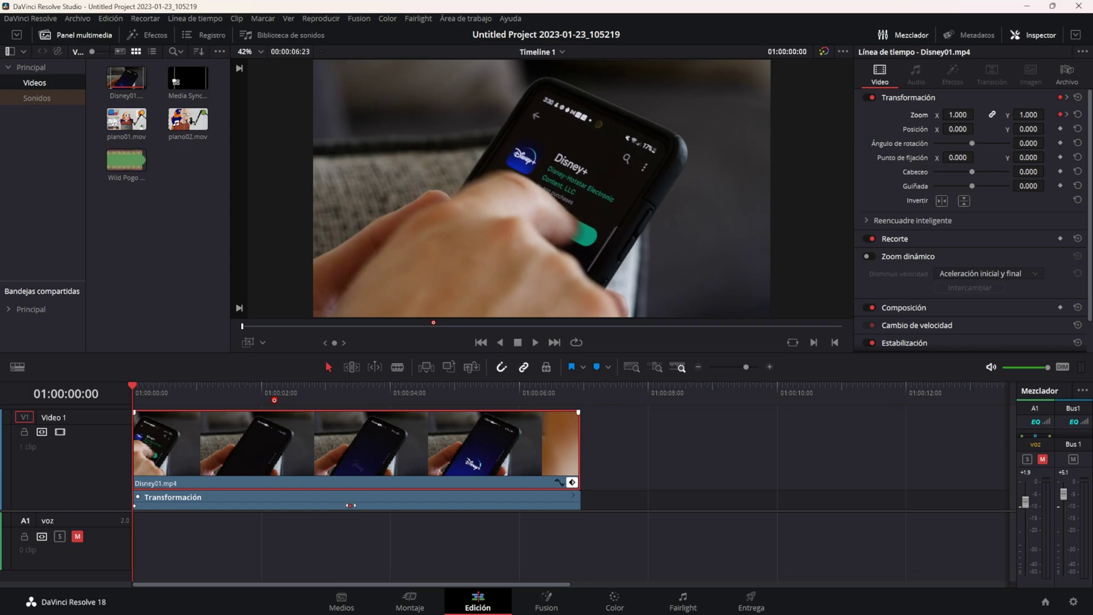
# - Retime the zoom keyframe, undo the last move, and display the clip's Zoom X curve
pyautogui.moveTo(350, 505); pyautogui.dragTo(245, 507)
pyautogui.moveTo(134, 386)
pyautogui.mouseDown()
pyautogui.moveTo(417, 385)
pyautogui.moveTo(114, 365)
pyautogui.mouseUp()
pyautogui.moveTo(248, 509)
pyautogui.mouseDown()
pyautogui.moveTo(223, 506)
pyautogui.moveTo(570, 506)
pyautogui.mouseUp()
pyautogui.press('space')
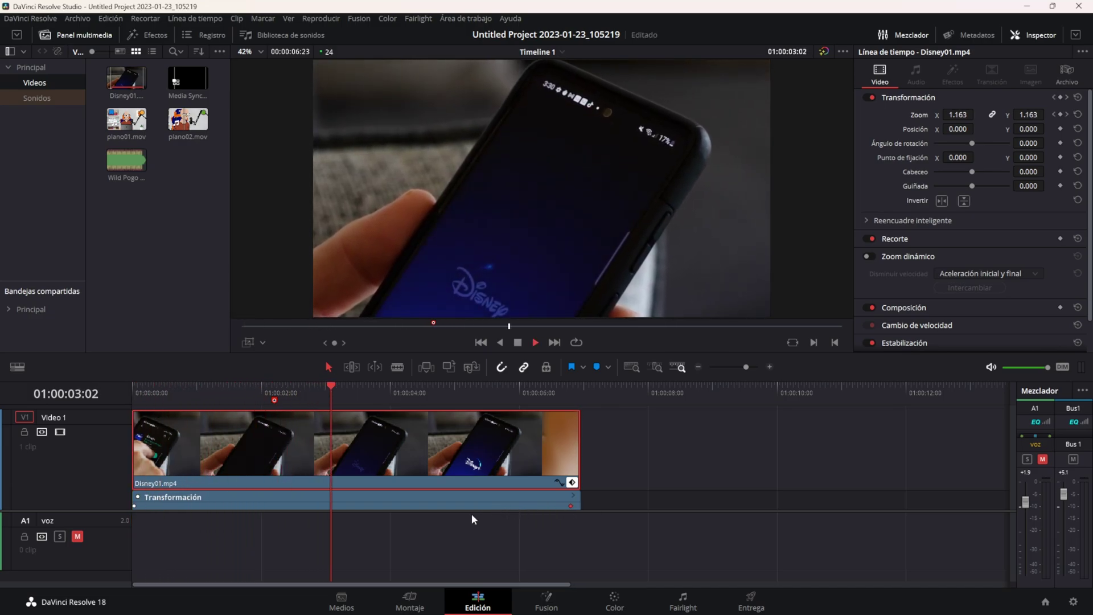
pyautogui.press('space')
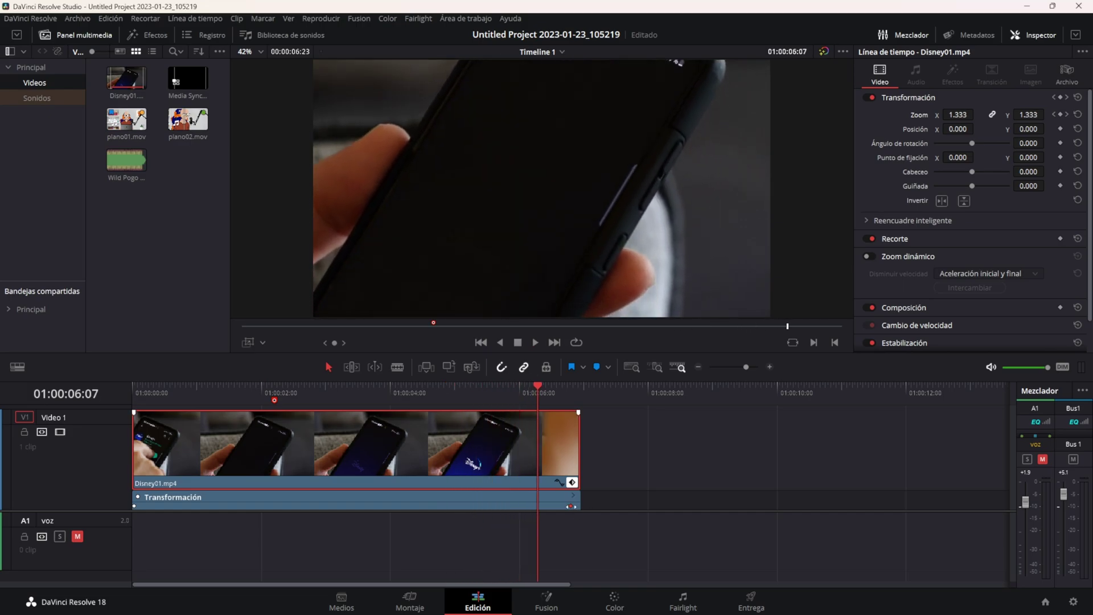
pyautogui.hotkey('ctrl', 'z')
pyautogui.moveTo(309, 390); pyautogui.dragTo(140, 385)
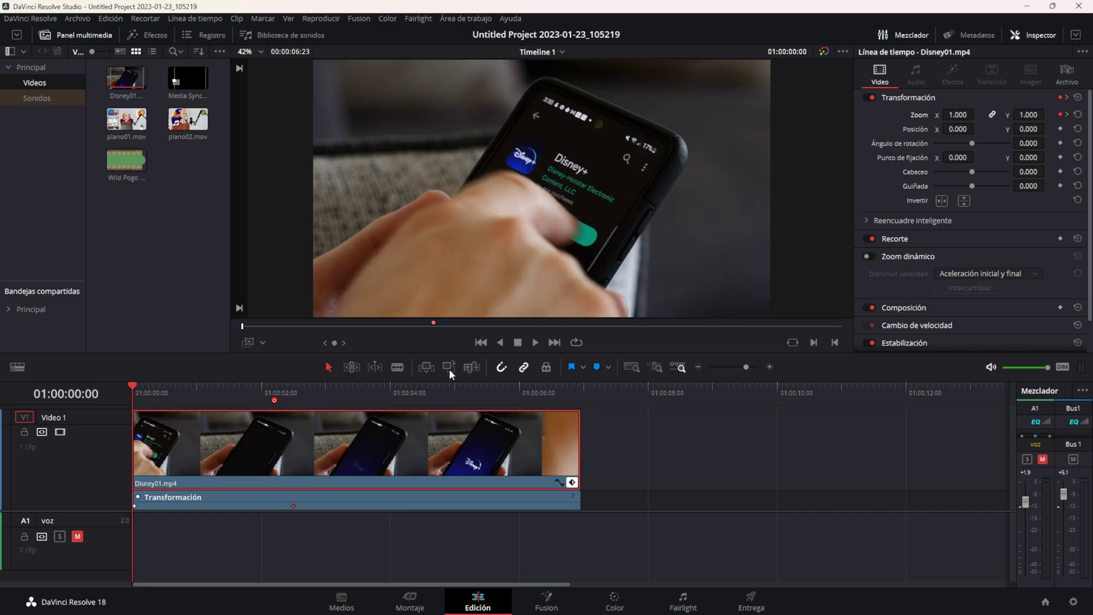
pyautogui.click(572, 483)
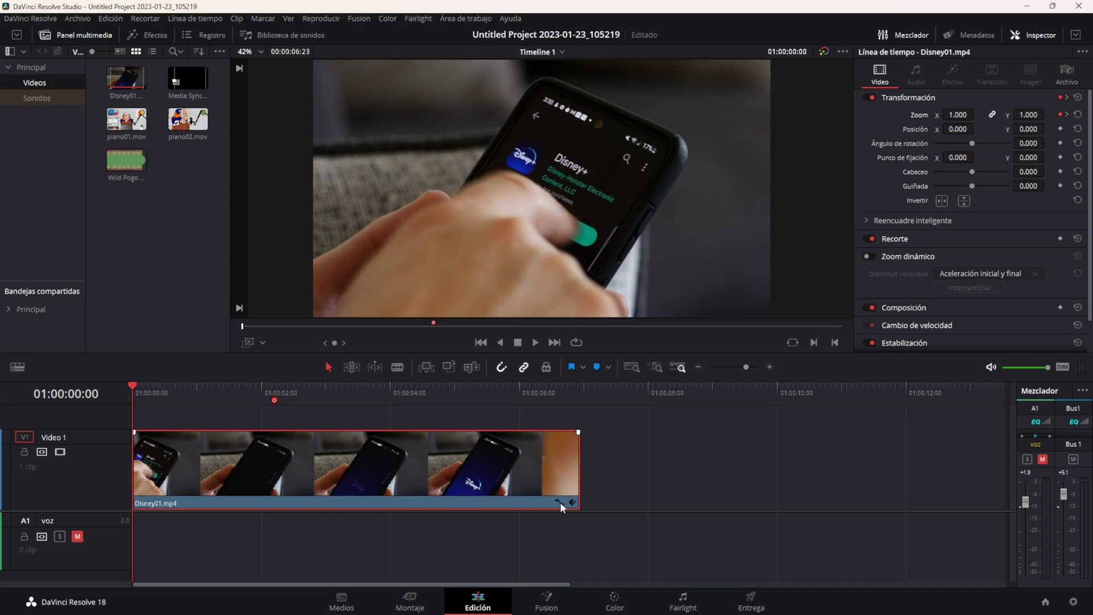
pyautogui.click(560, 502)
# - Enlarge the timeline area and switch the curve editor to Zoom Y
pyautogui.scroll(-2, 672, 486)
pyautogui.scroll(2, 663, 489)
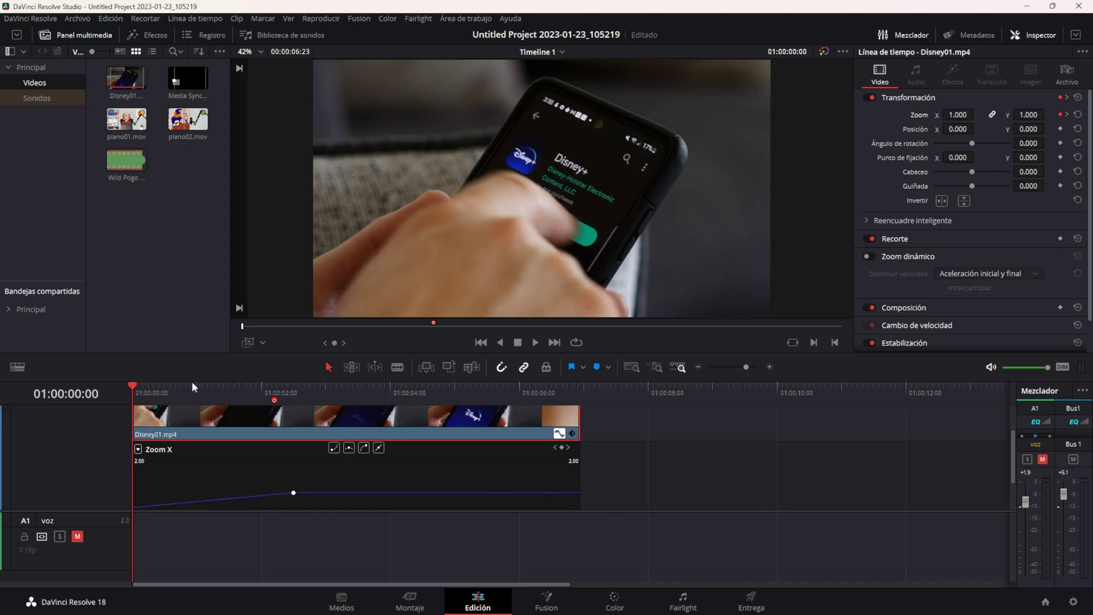
pyautogui.moveTo(182, 349); pyautogui.dragTo(182, 302)
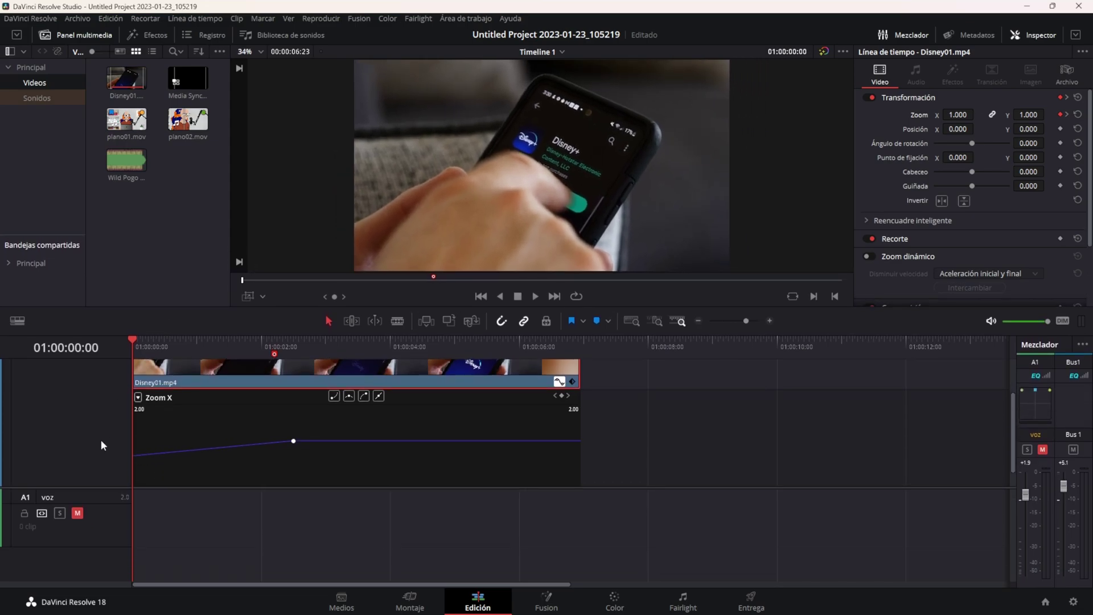
pyautogui.click(138, 452)
pyautogui.click(248, 461)
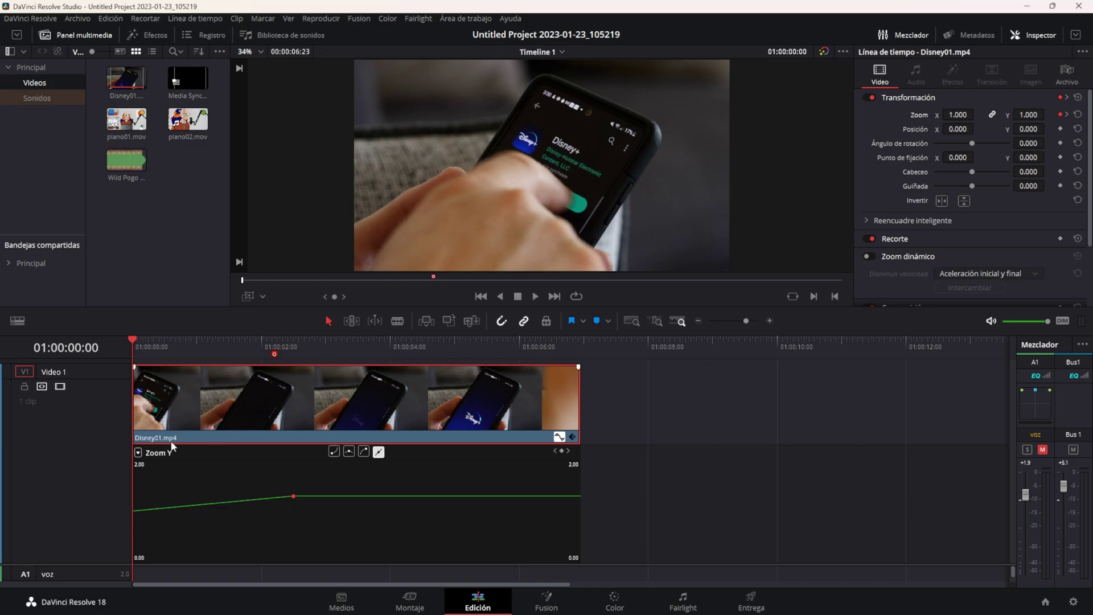
# - Show only the Posición X curve in the curve editor
pyautogui.click(139, 454)
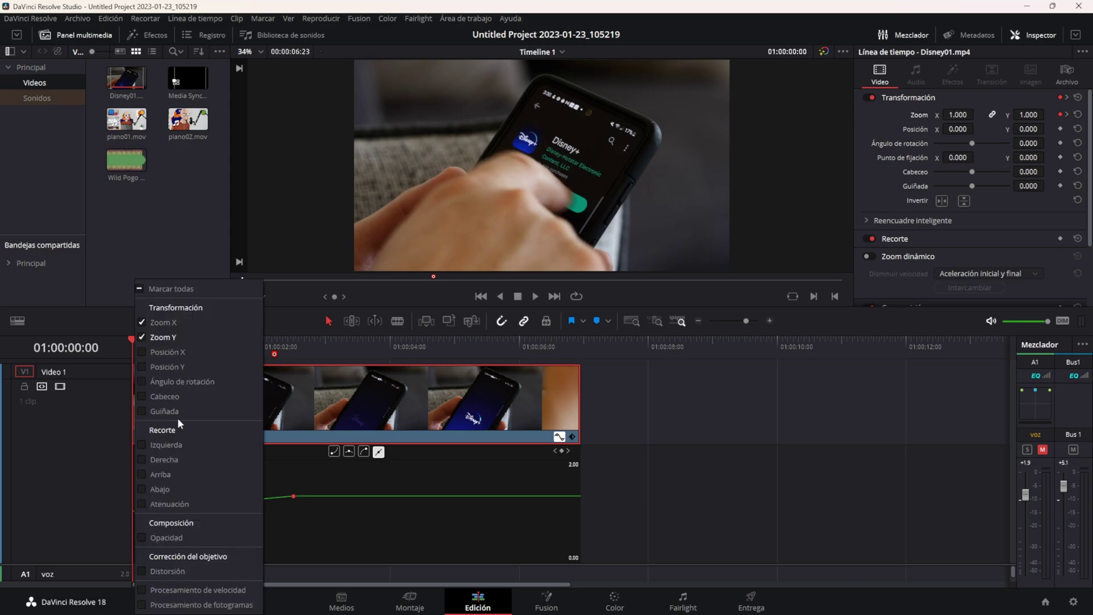
pyautogui.click(143, 353)
pyautogui.click(142, 322)
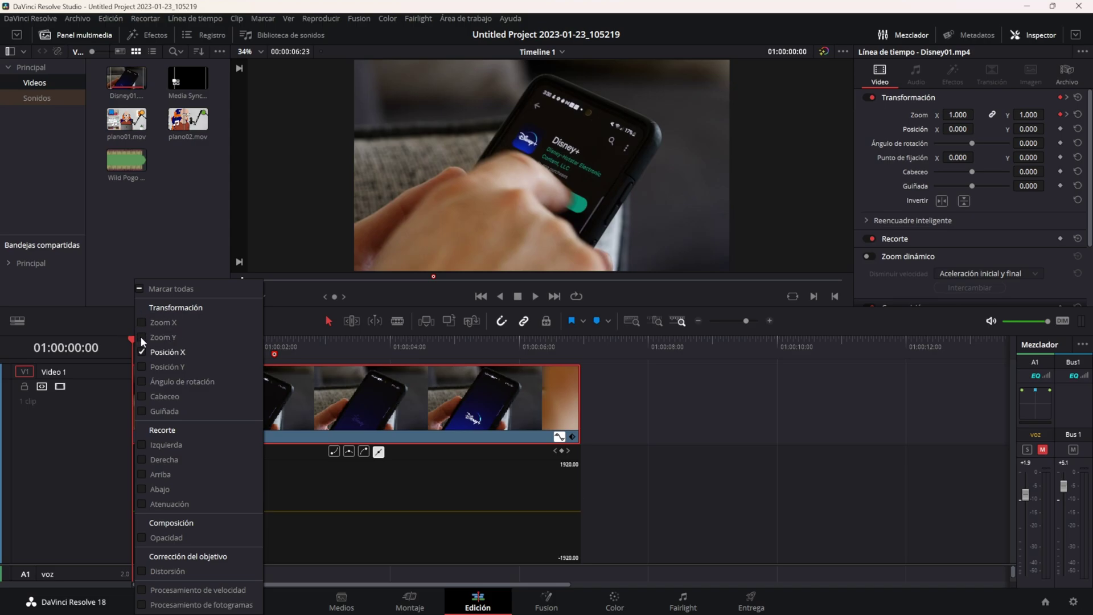
pyautogui.click(638, 421)
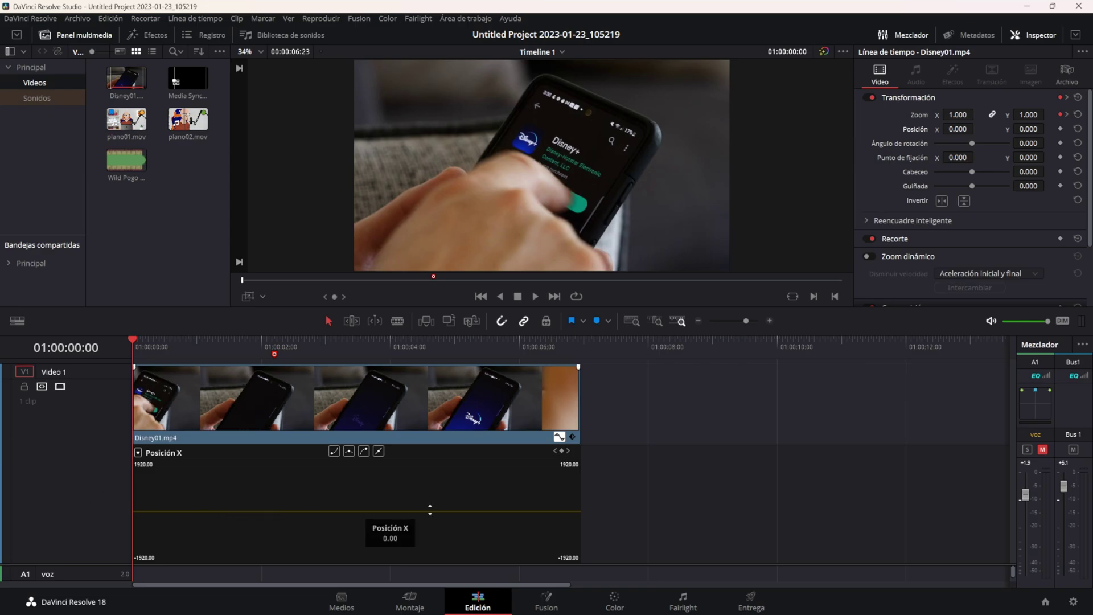
# - Show the Zoom Y curve, ease its end keyframe, move it earlier, and shape the handles
pyautogui.click(138, 453)
pyautogui.click(142, 337)
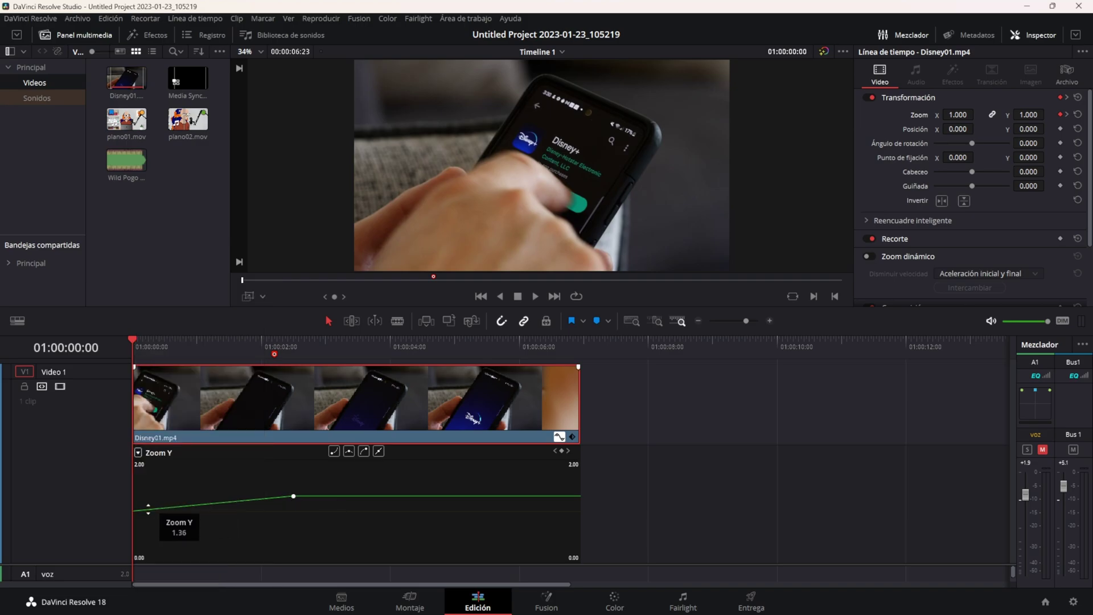
pyautogui.click(293, 496)
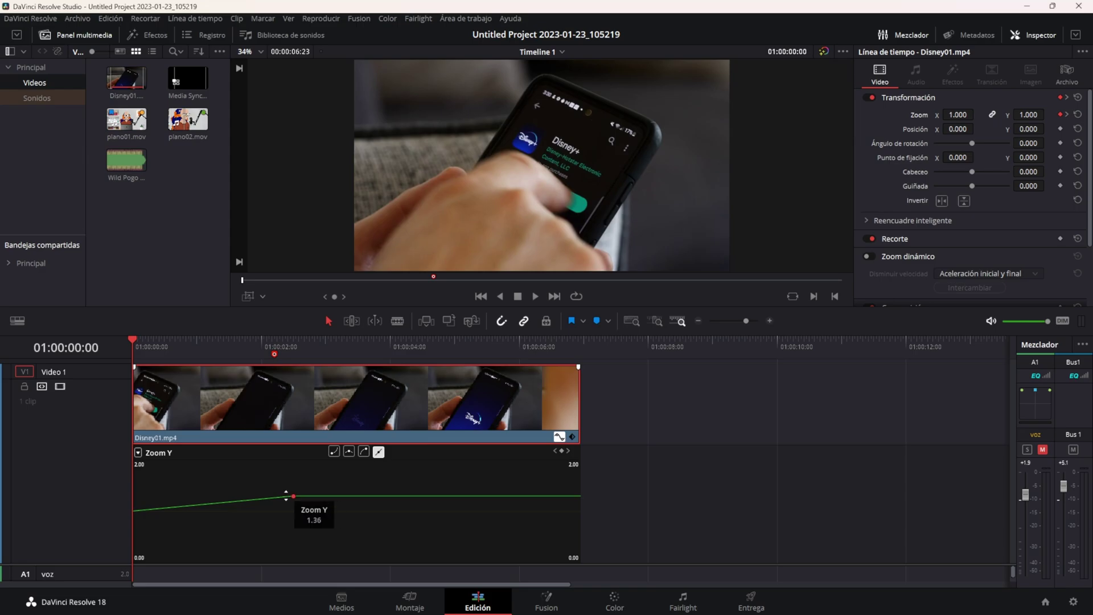
pyautogui.click(363, 452)
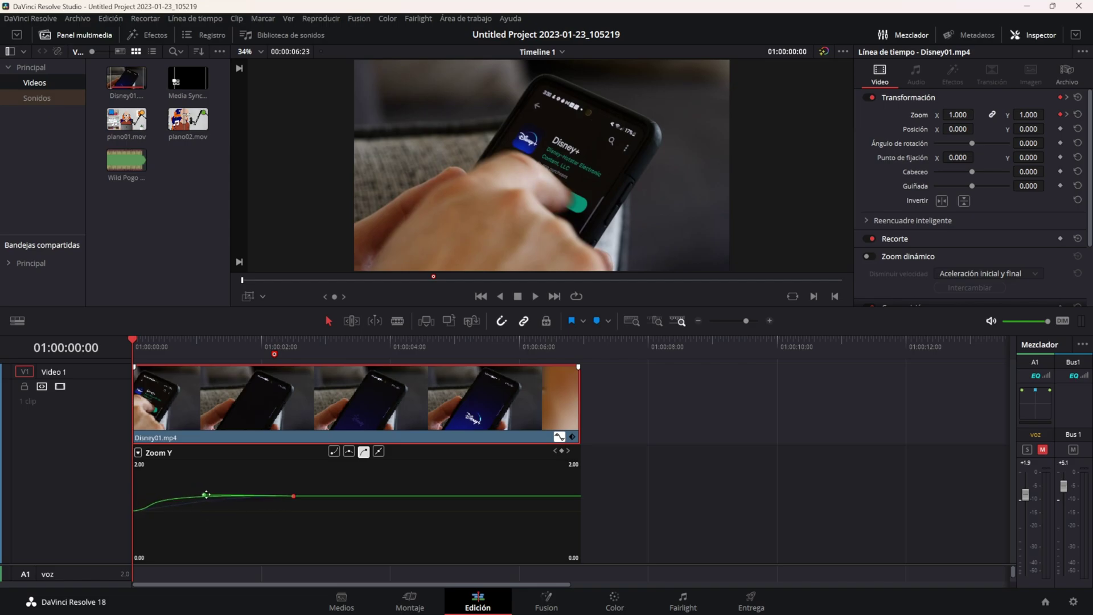
pyautogui.moveTo(293, 496); pyautogui.dragTo(245, 496)
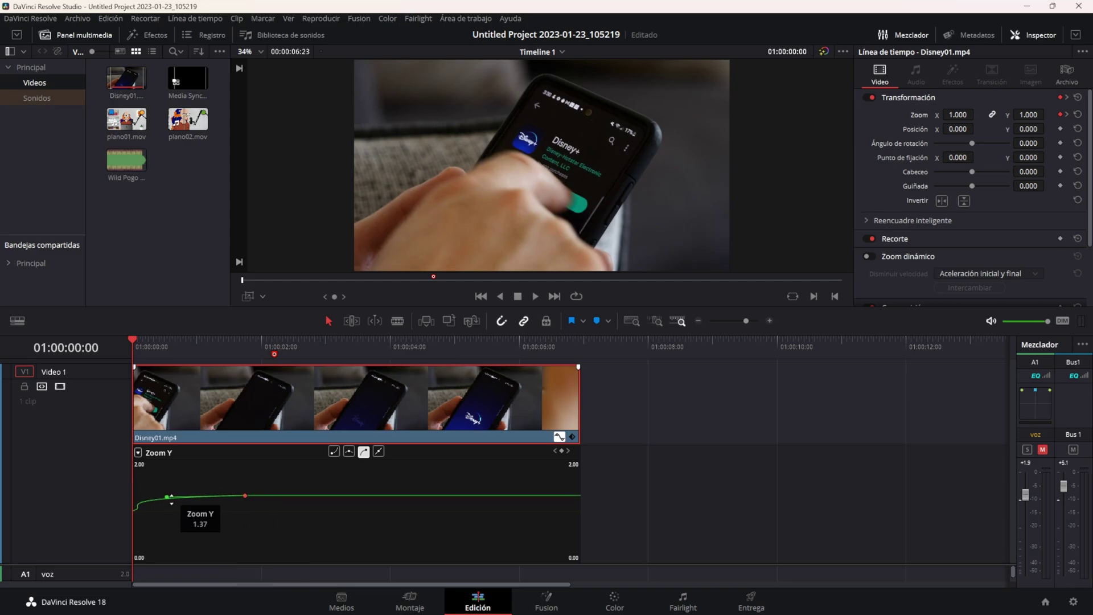
pyautogui.moveTo(166, 497); pyautogui.dragTo(210, 501)
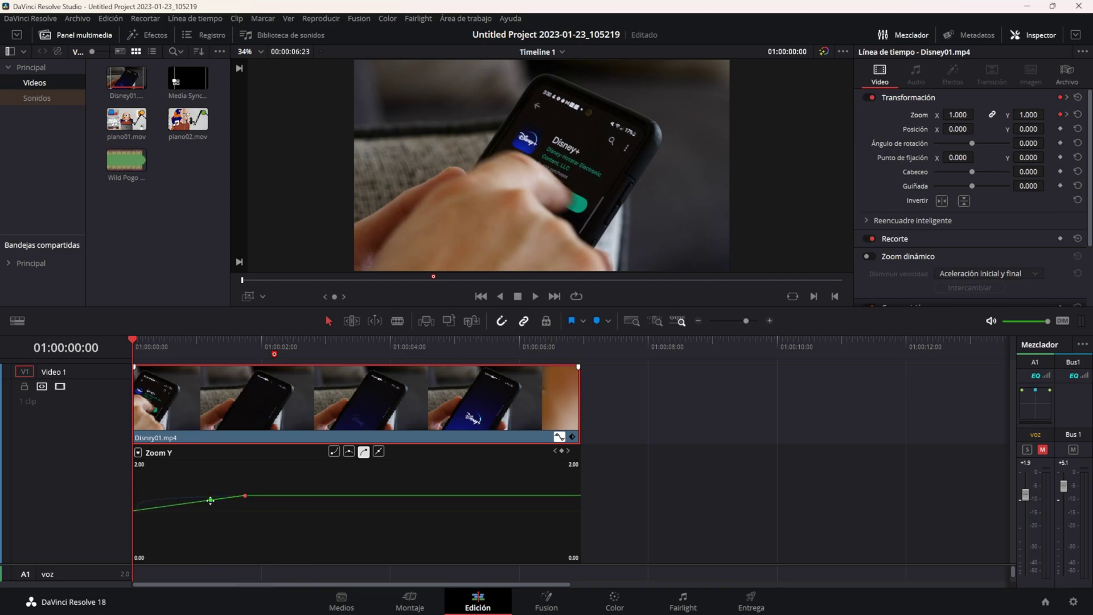
pyautogui.moveTo(214, 500); pyautogui.dragTo(218, 506)
pyautogui.moveTo(213, 507); pyautogui.dragTo(199, 508)
# - Preview the eased zoom and raise the Zoom Y curve toward about 2.89
pyautogui.press('space')
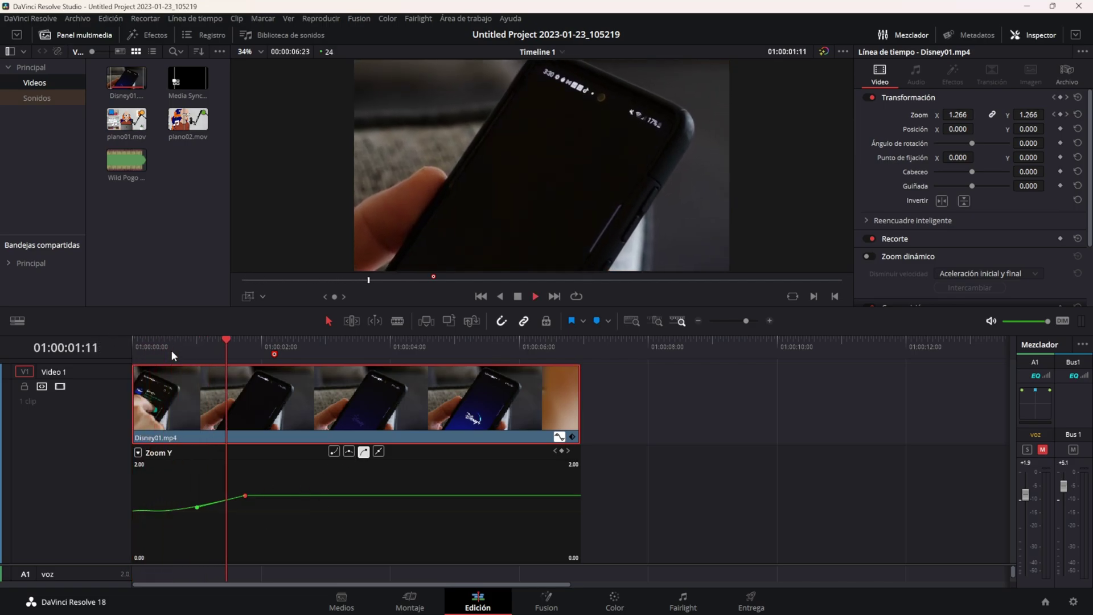
pyautogui.click(128, 341)
pyautogui.press('space')
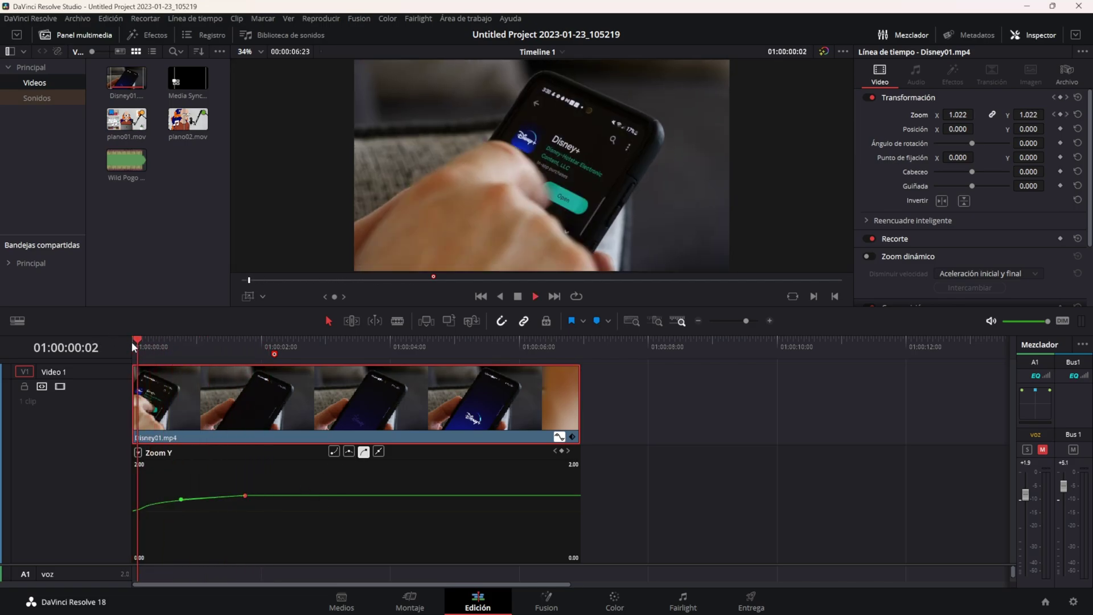
pyautogui.click(126, 340)
pyautogui.moveTo(181, 500); pyautogui.dragTo(200, 495)
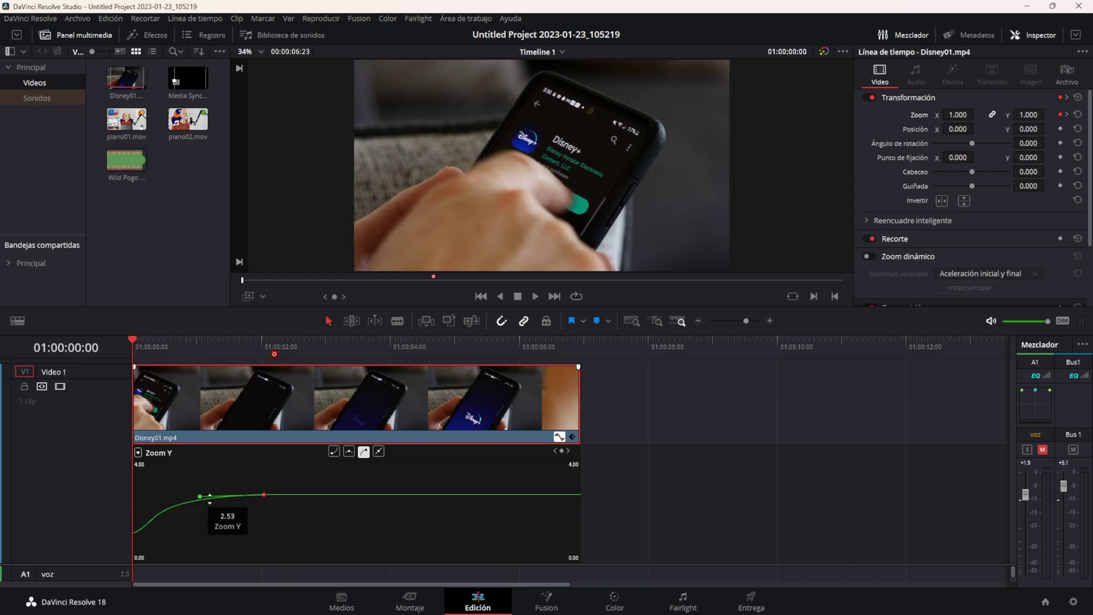
pyautogui.moveTo(203, 493); pyautogui.dragTo(200, 495)
# - Play and scrub the stronger zoom from the clip start to check it
pyautogui.press('space')
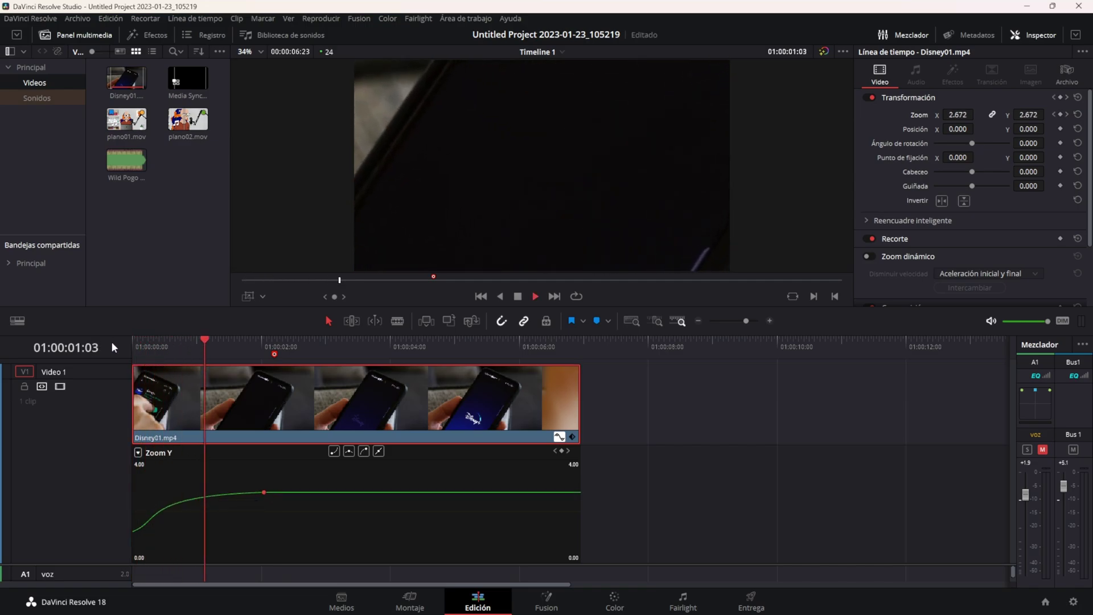
pyautogui.click(164, 344)
pyautogui.moveTo(149, 333); pyautogui.dragTo(194, 333)
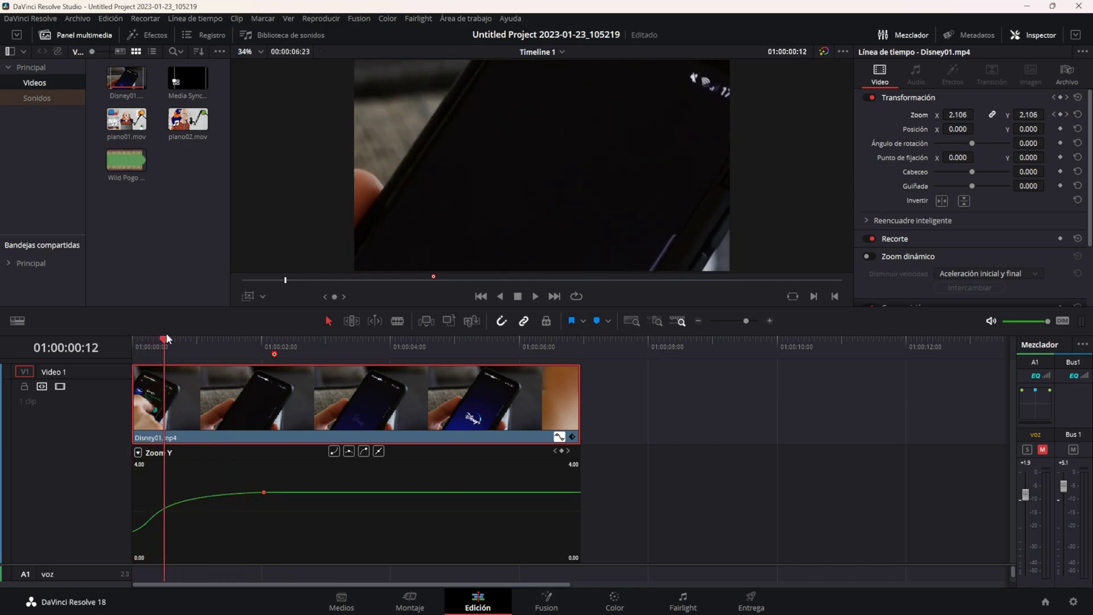
pyautogui.click(149, 347)
pyautogui.press('space')
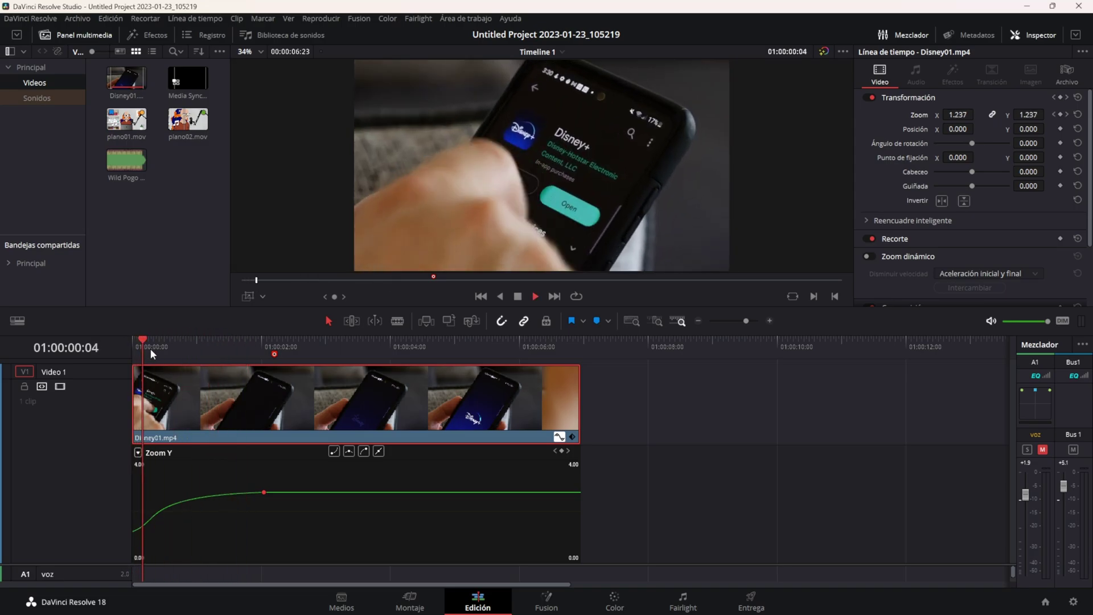
pyautogui.click(137, 342)
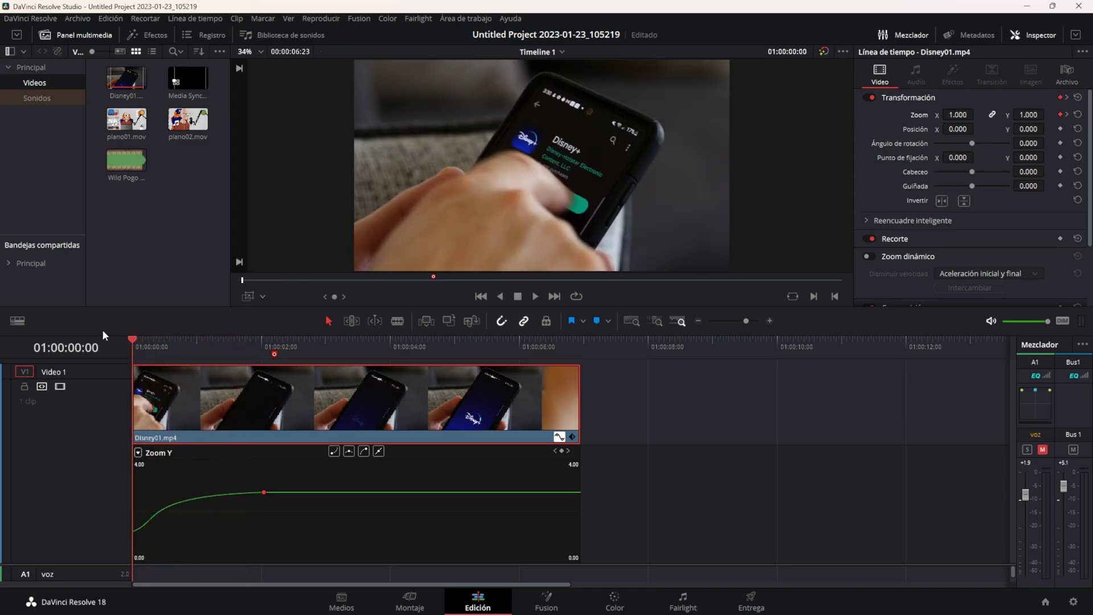
pyautogui.press('space')
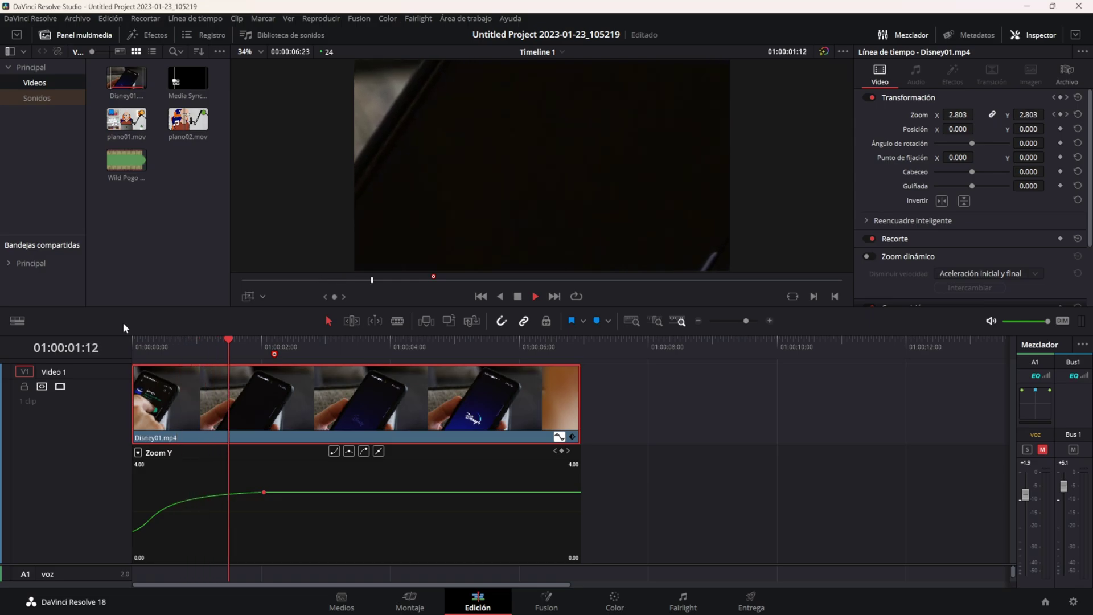
pyautogui.press('space')
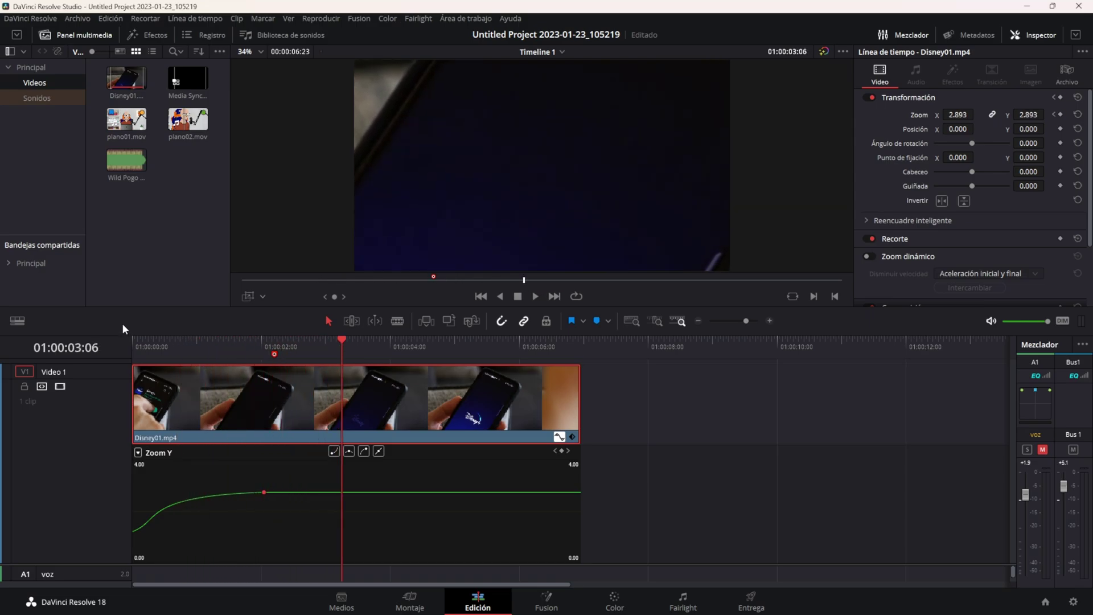
# - Make the Zoom Y ramp linear and return to the start of the clip
pyautogui.scroll(-1, 154, 438)
pyautogui.moveTo(200, 339); pyautogui.dragTo(221, 336)
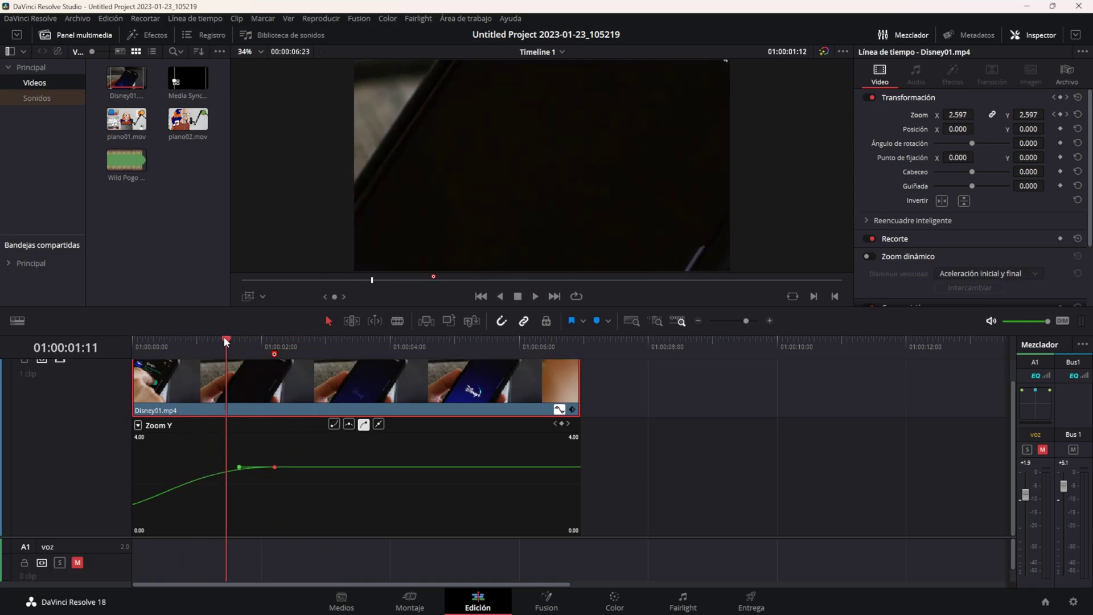
pyautogui.click(216, 340)
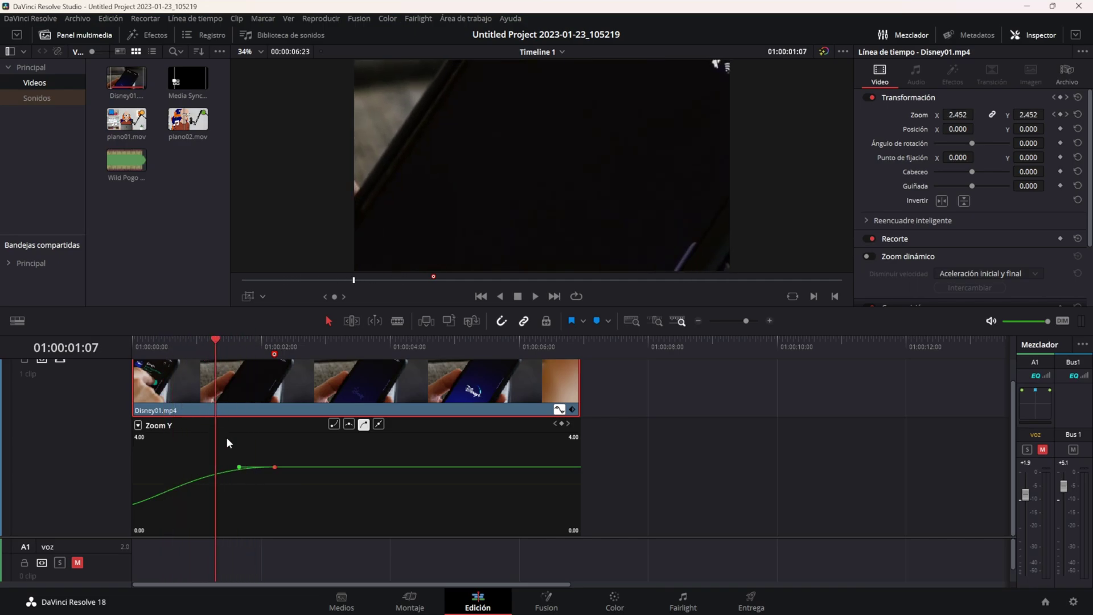
pyautogui.click(380, 428)
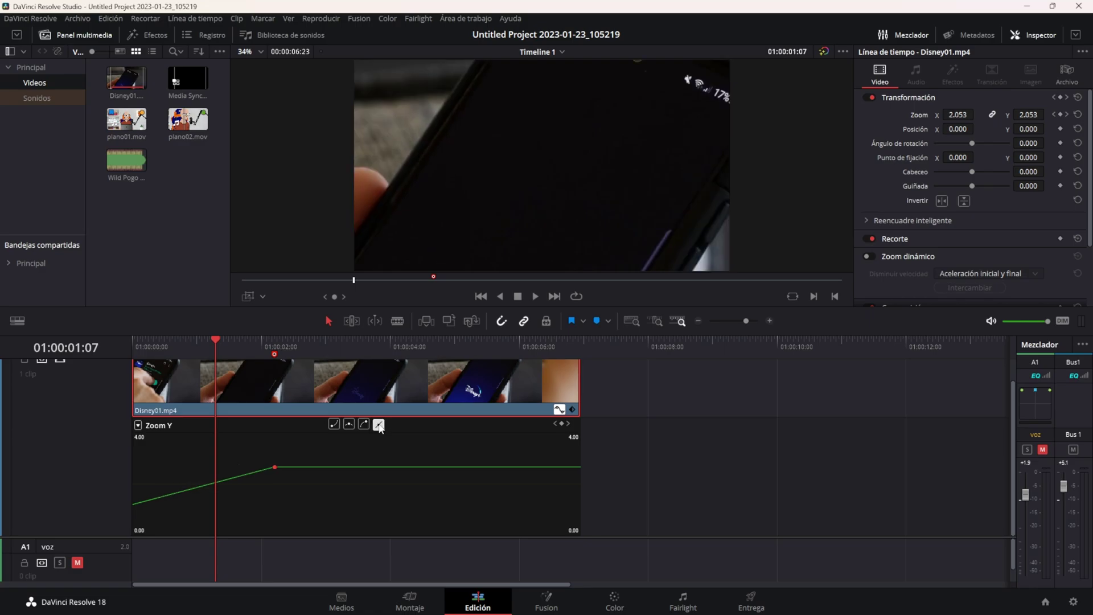
pyautogui.press('Home')
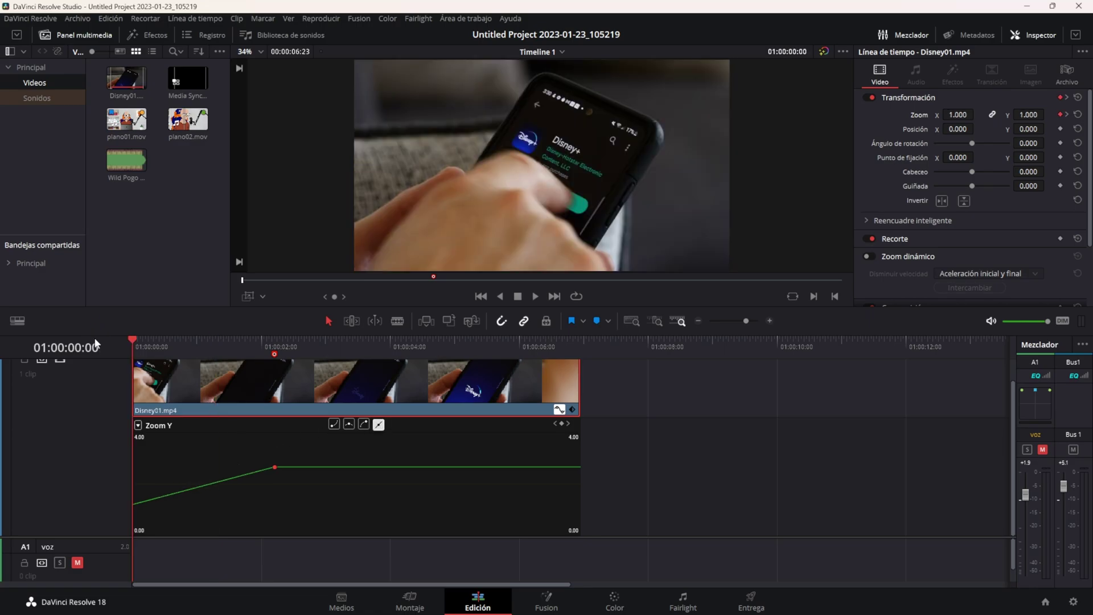
# - Show the Zoom dinámico boxes, shift the end frame lower-left over the phone, and return to the first keyframe
pyautogui.press('space')
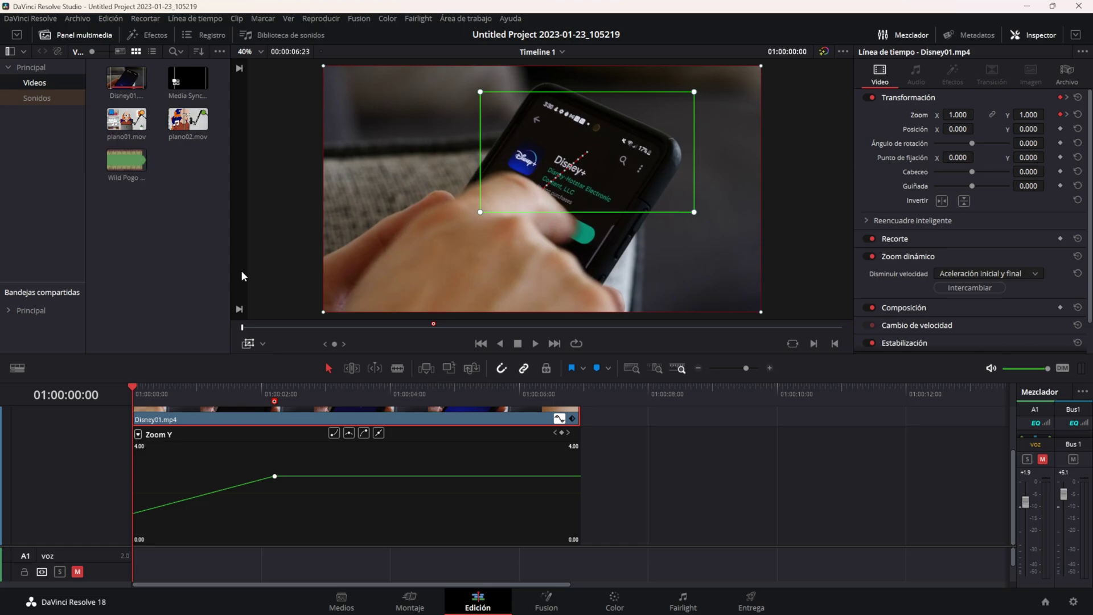
pyautogui.press('space')
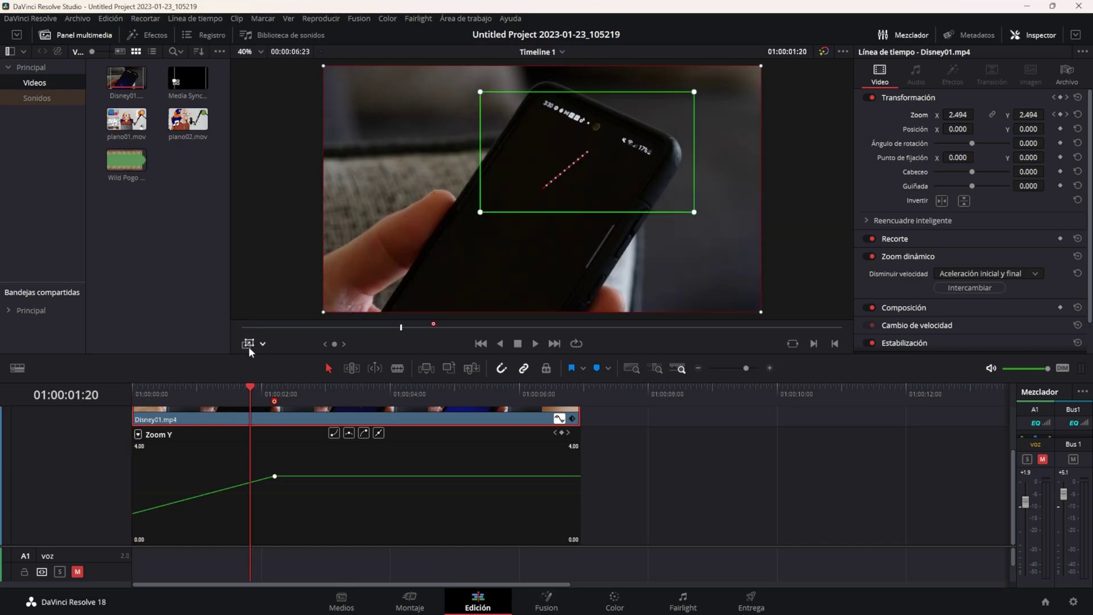
pyautogui.click(248, 345)
pyautogui.click(293, 393)
pyautogui.moveTo(507, 214); pyautogui.dragTo(424, 237)
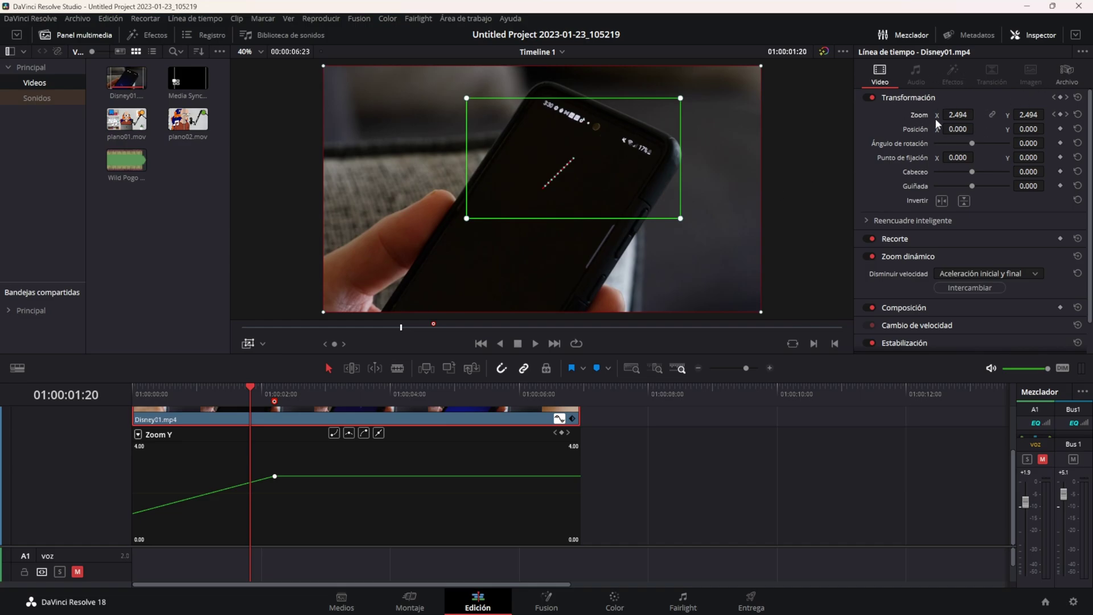
pyautogui.click(1054, 114)
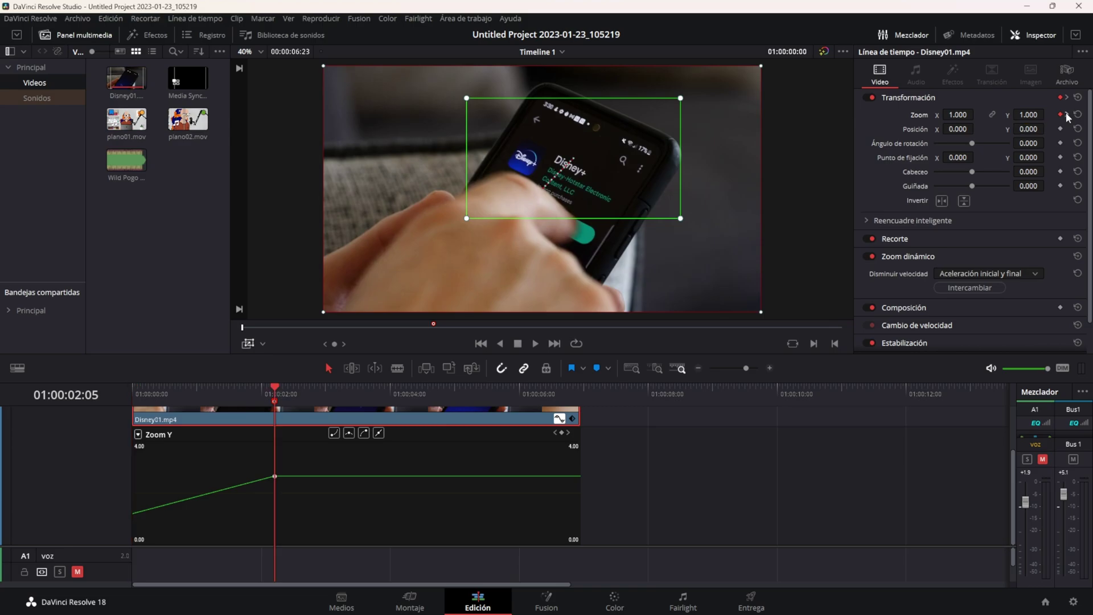